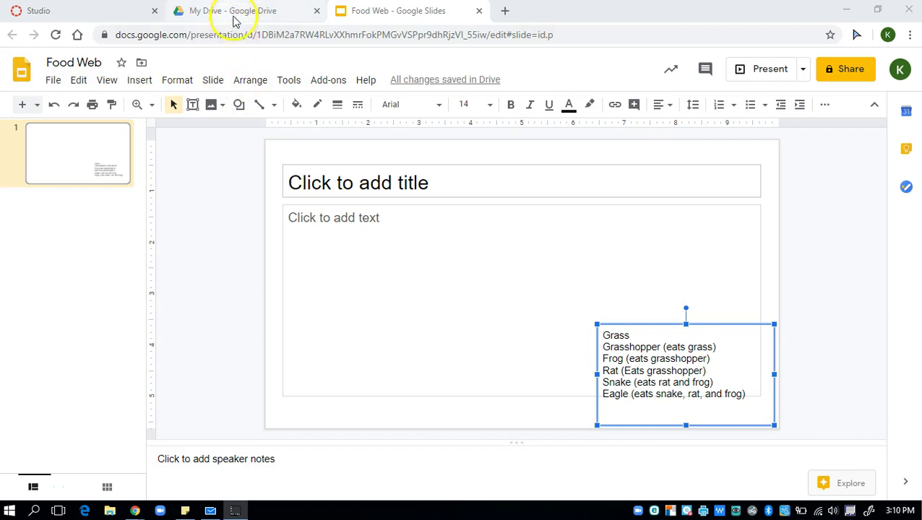
- Look at My Drive's new-item menu, then return to the Food Web presentation
left_click(234, 15)
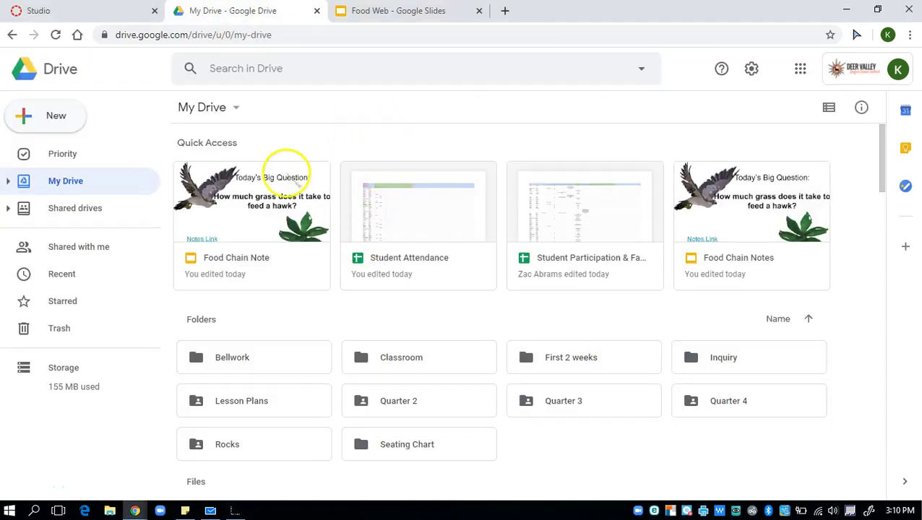
left_click(57, 117)
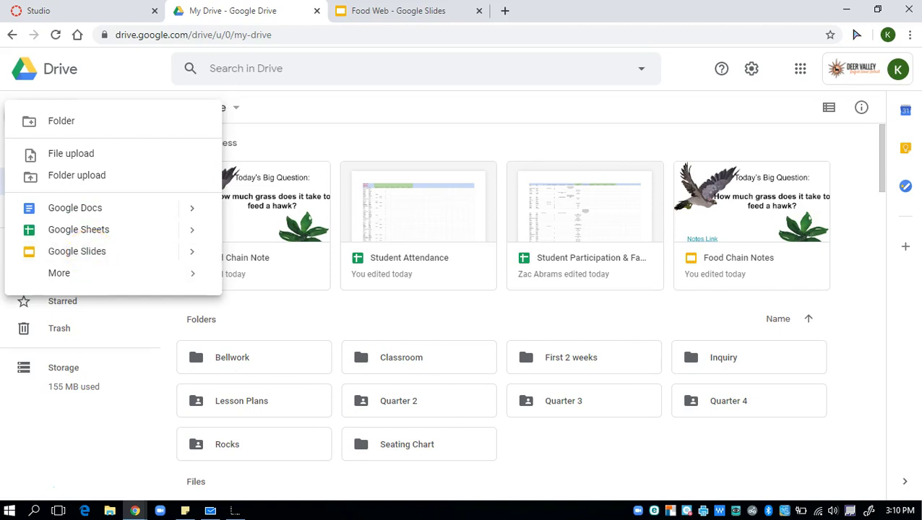
left_click(397, 10)
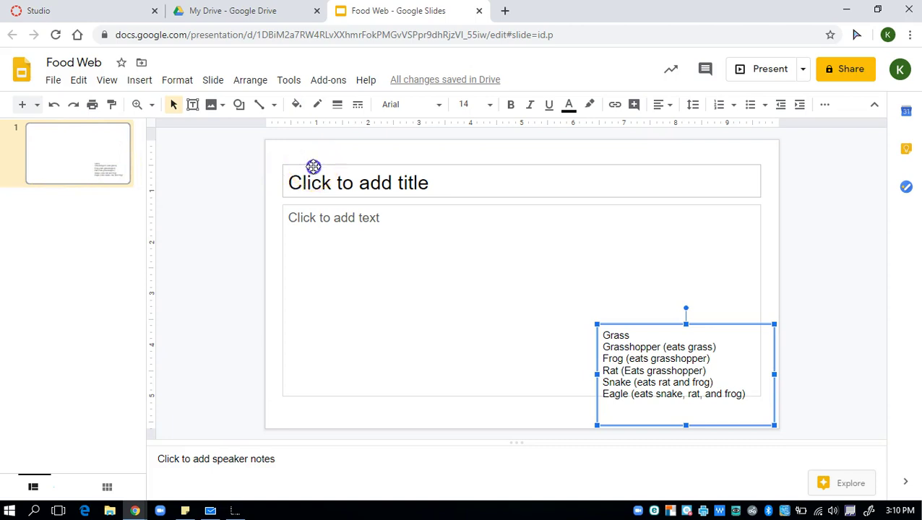
- Delete the empty title and body placeholders from the Food Web slide
left_click(313, 168)
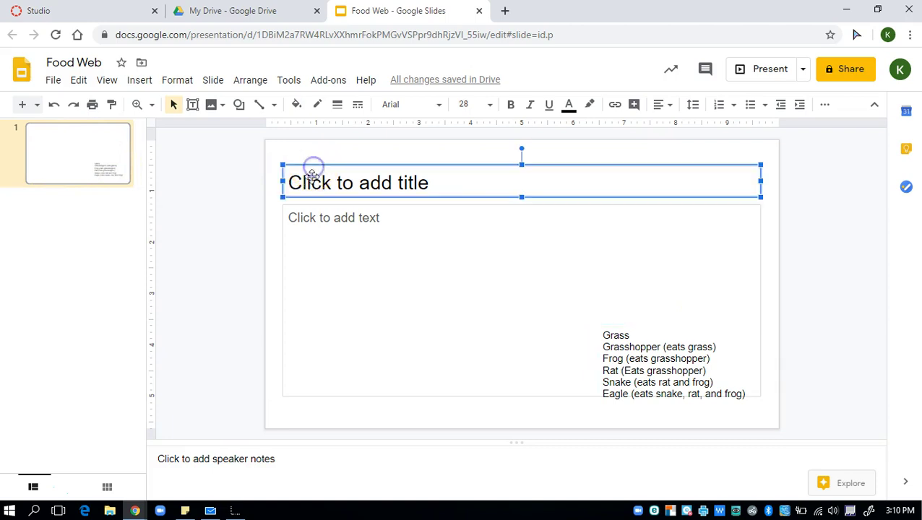
key("Delete")
left_click(372, 207)
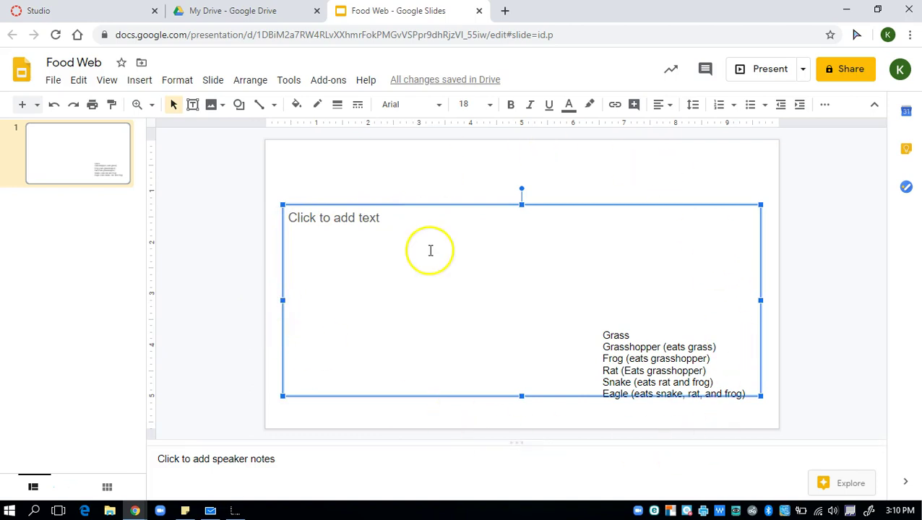
key("Delete")
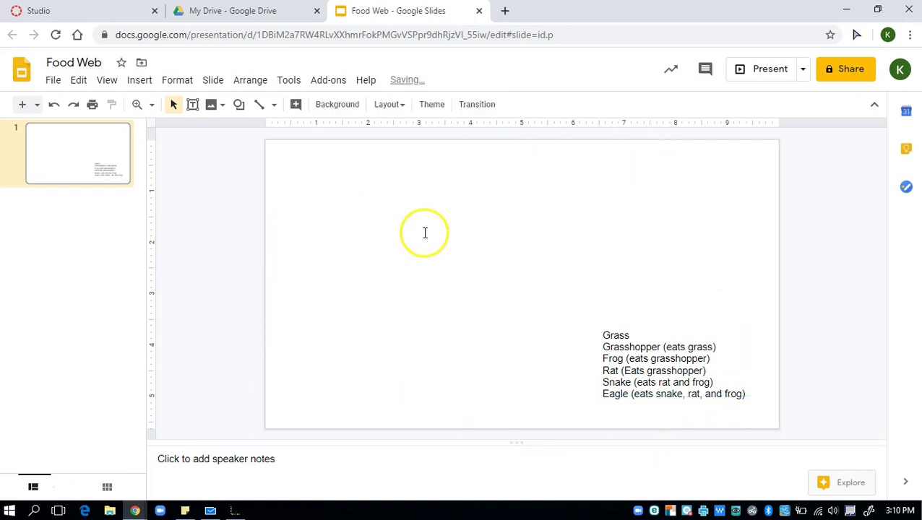
- Nudge the food-chain text box slightly right and down
left_click(718, 354)
left_click_drag(714, 325, 730, 336)
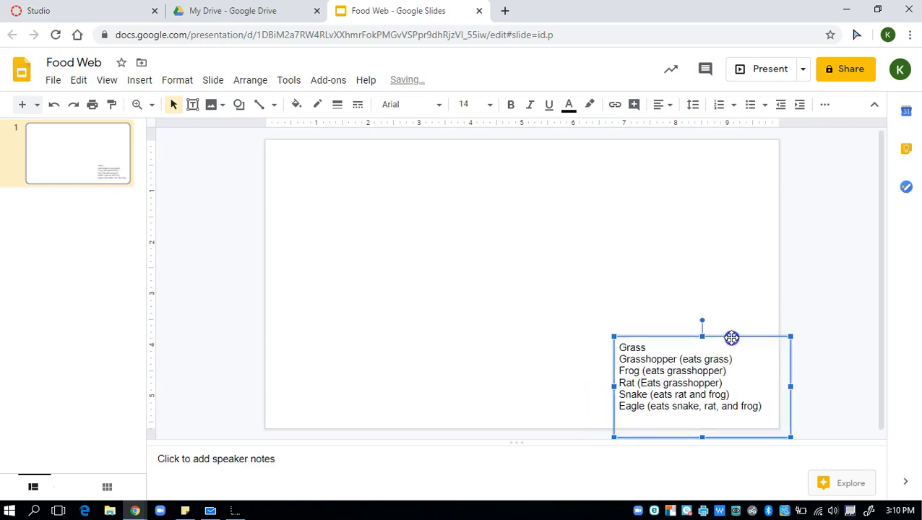
left_click(419, 241)
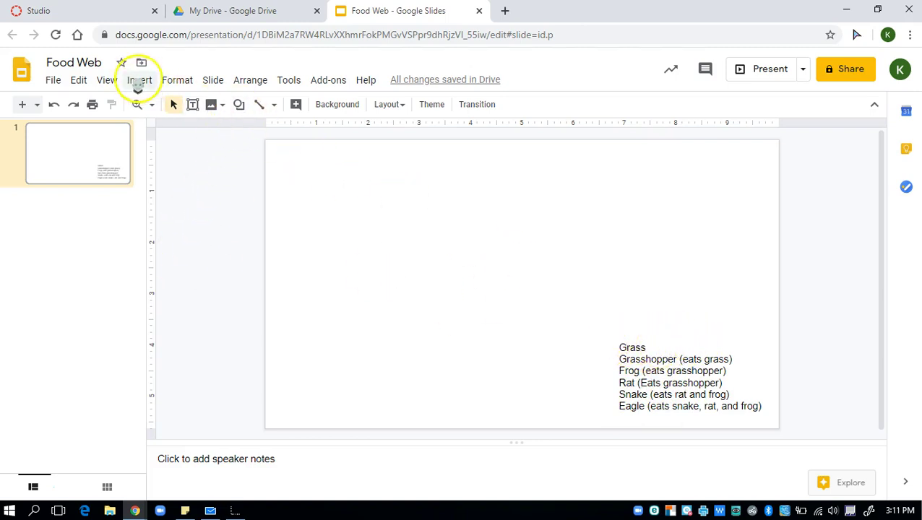
- Insert a web-searched grass photo and shrink it into the slide's bottom-left corner
left_click(138, 80)
mouse_move(192, 110)
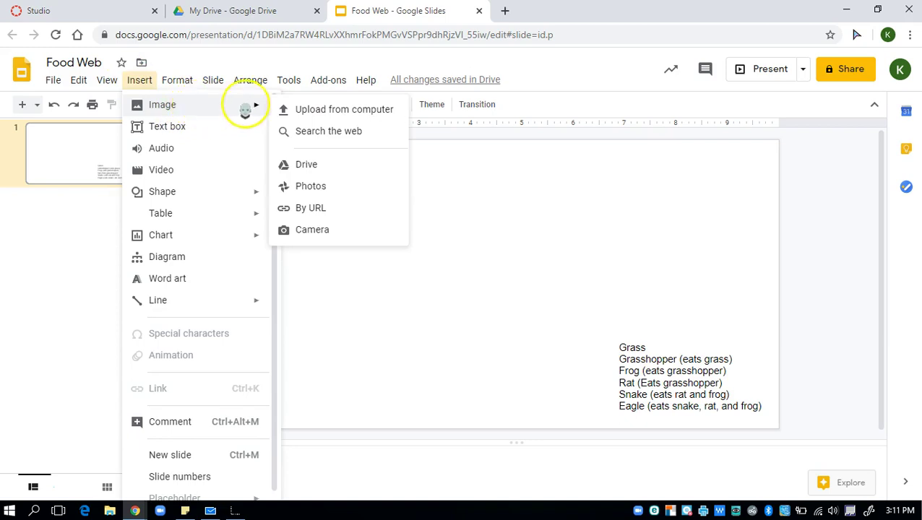
left_click(339, 134)
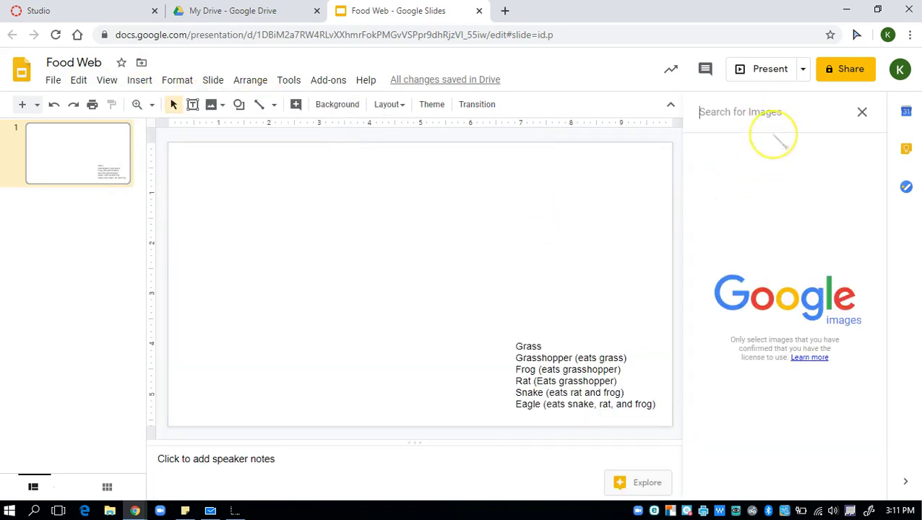
type("grass")
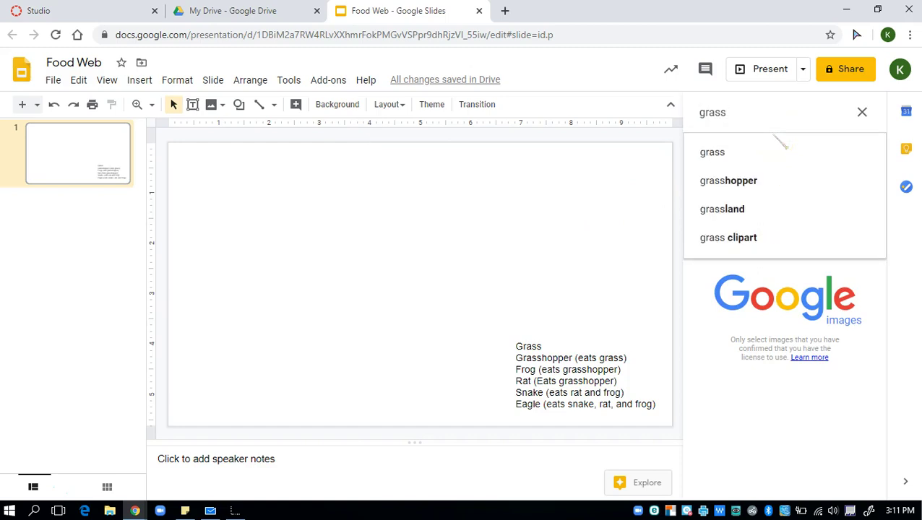
key("Return")
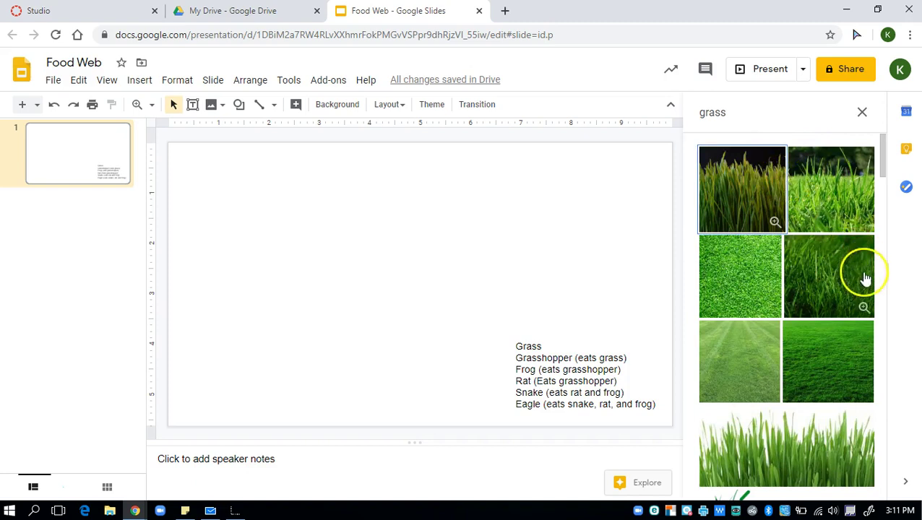
left_click(837, 203)
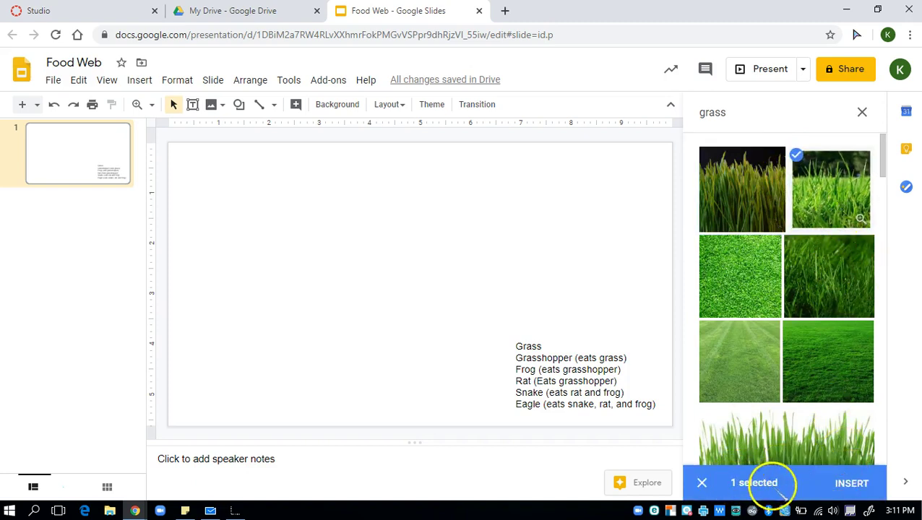
left_click(851, 484)
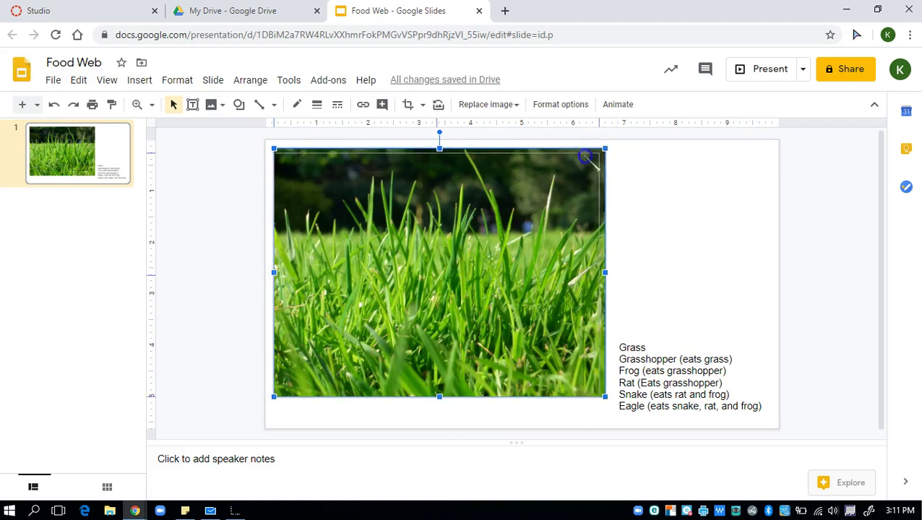
left_click_drag(365, 332, 353, 337)
left_click_drag(327, 373, 359, 401)
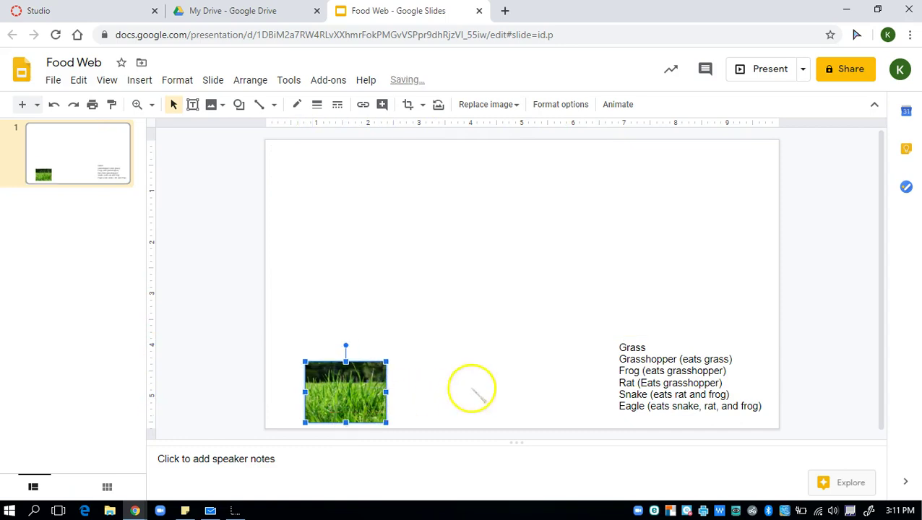
- Delete the Grass line from the food-chain list
left_click(649, 347)
key("BackSpace")
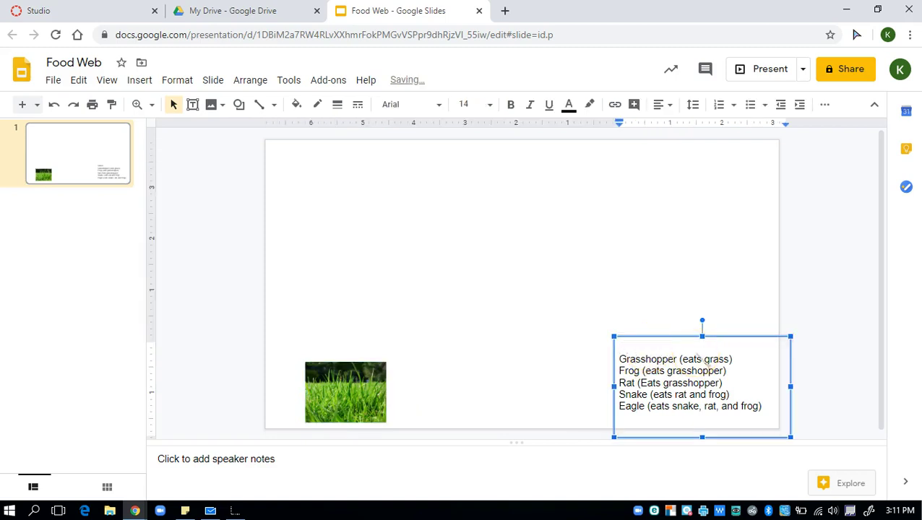
left_click(477, 286)
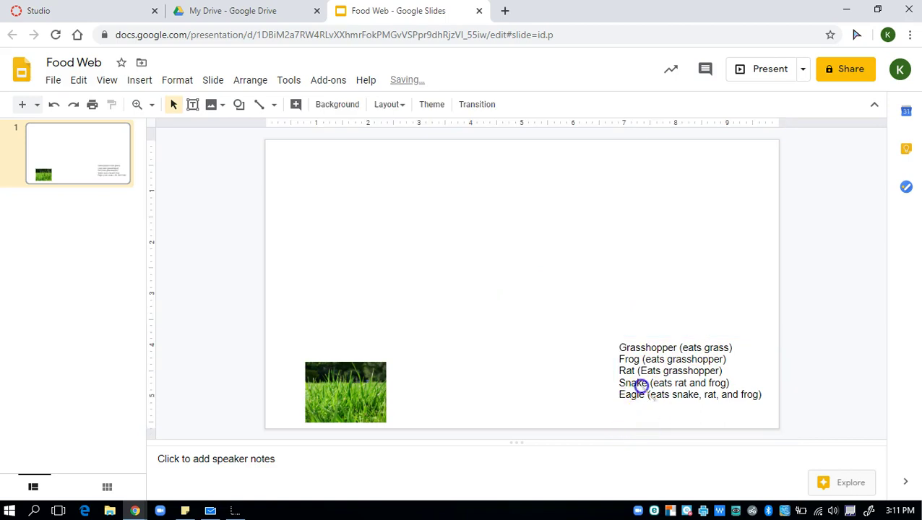
- Search the web images for 'grasshopper' and insert the first photo
left_click(642, 386)
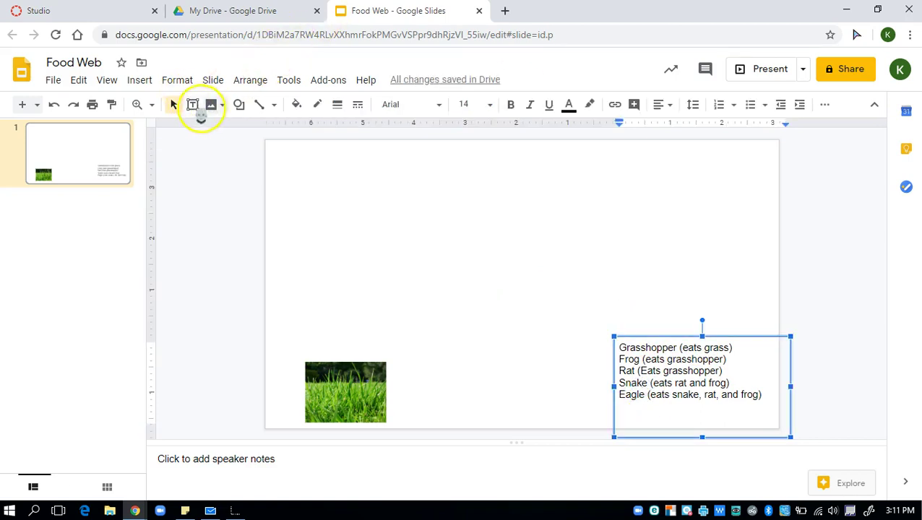
left_click(134, 79)
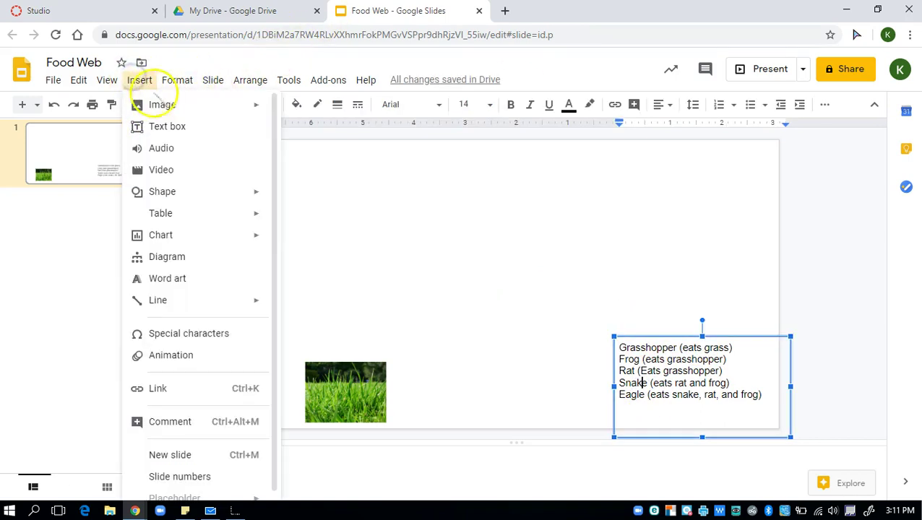
mouse_move(191, 103)
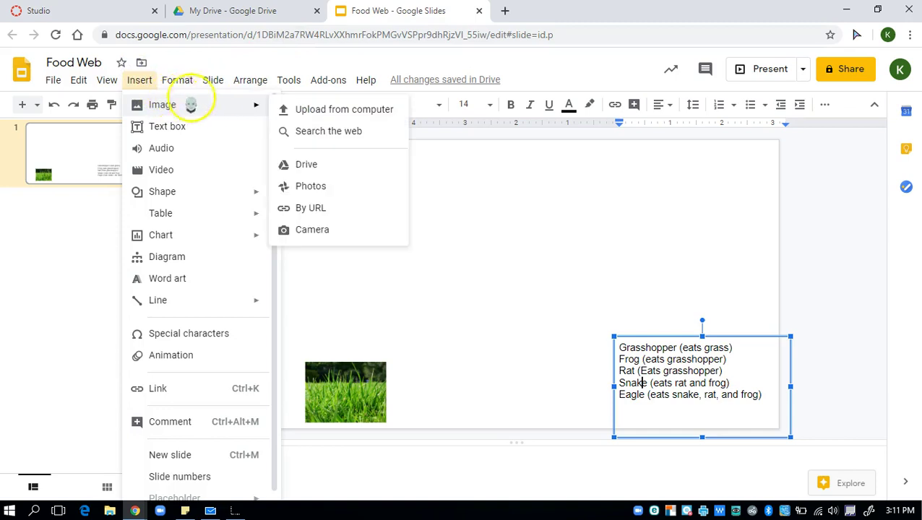
left_click(334, 132)
left_click(747, 114)
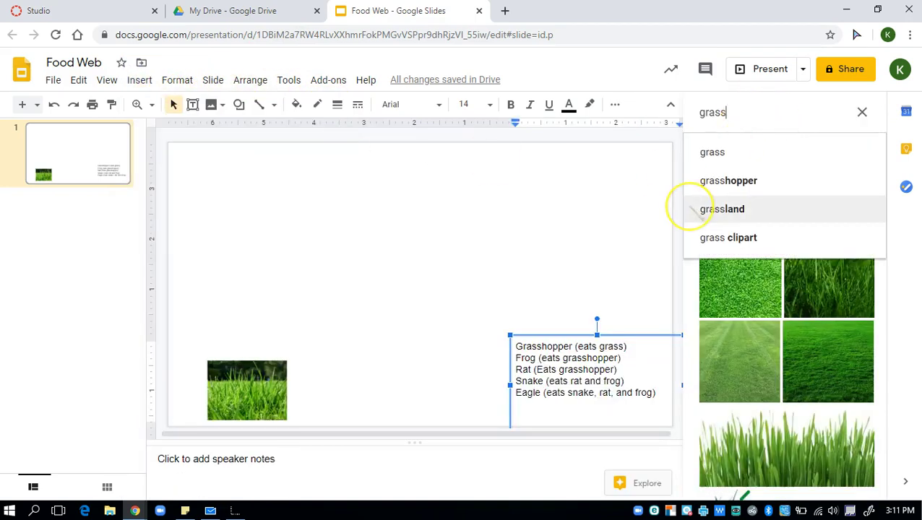
type("hopper")
key("Return")
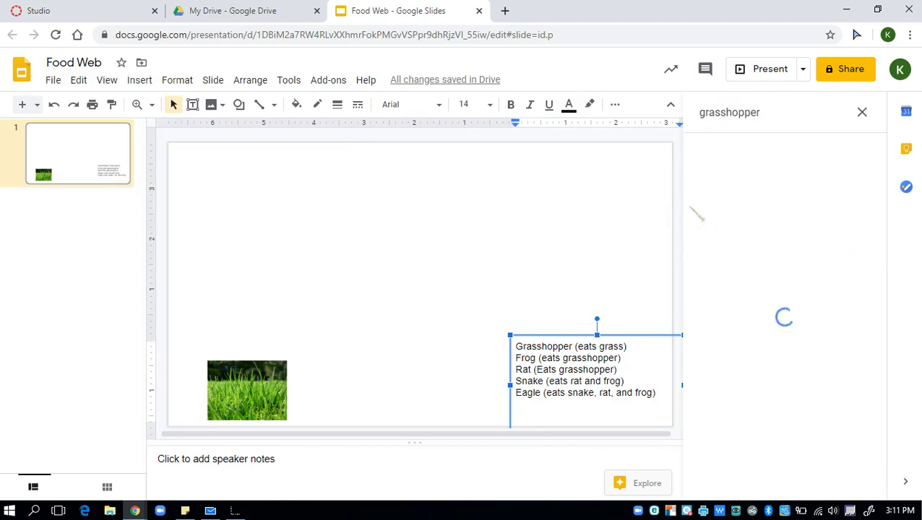
left_click(767, 168)
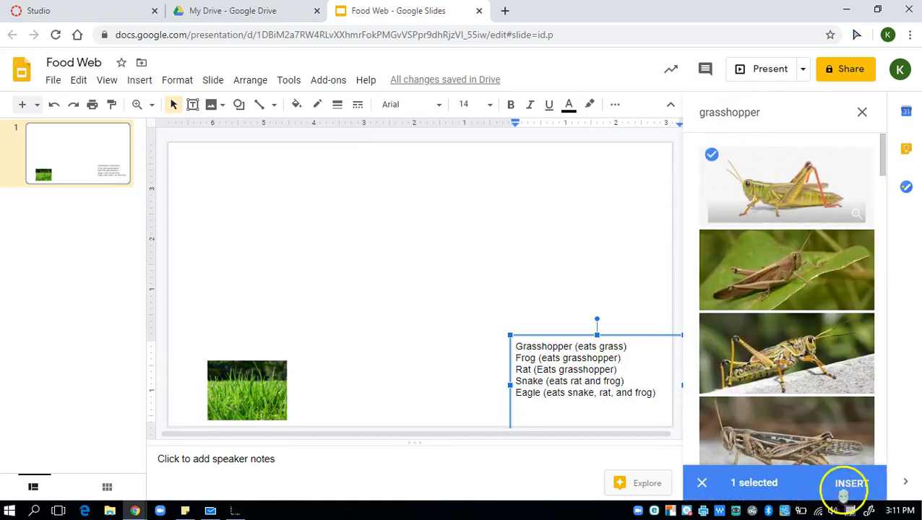
left_click(851, 490)
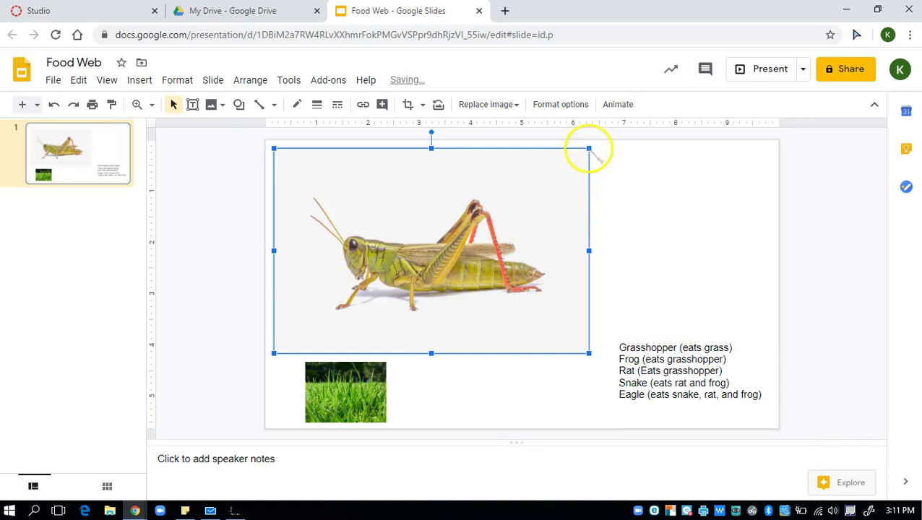
- Shrink the grasshopper photo and place it just above the grass photo
left_click_drag(588, 149, 359, 301)
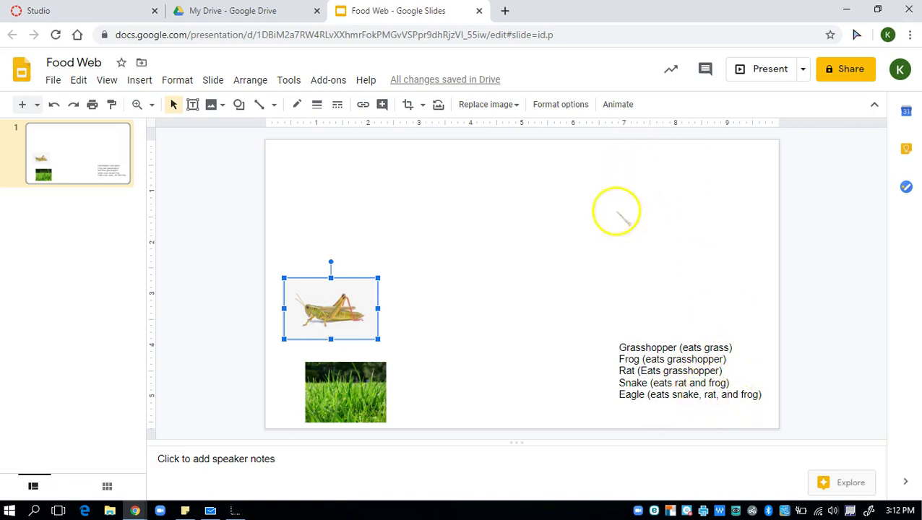
left_click(382, 393)
left_click(456, 374)
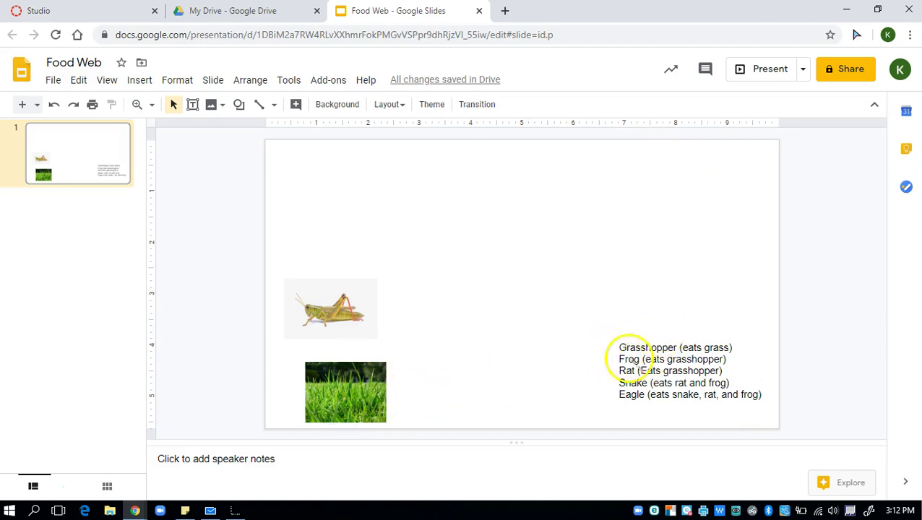
- Search web images for 'frog', insert the brown frog photo, and shrink it above the grasshopper
left_click(140, 79)
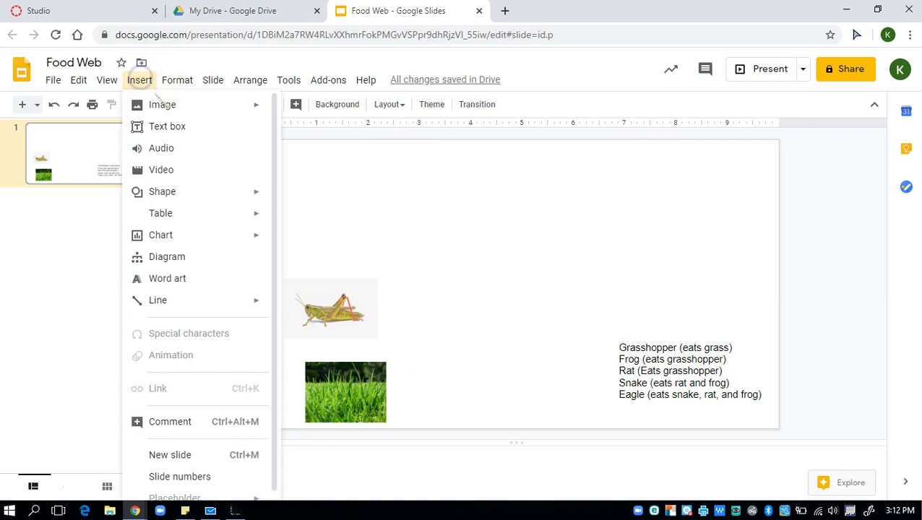
mouse_move(233, 107)
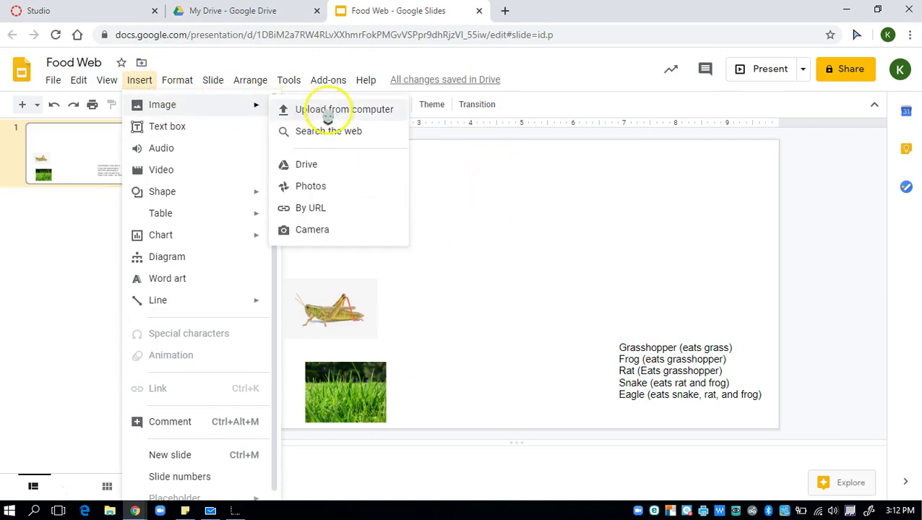
left_click(361, 129)
left_click(759, 112)
left_click_drag(759, 112, 575, 145)
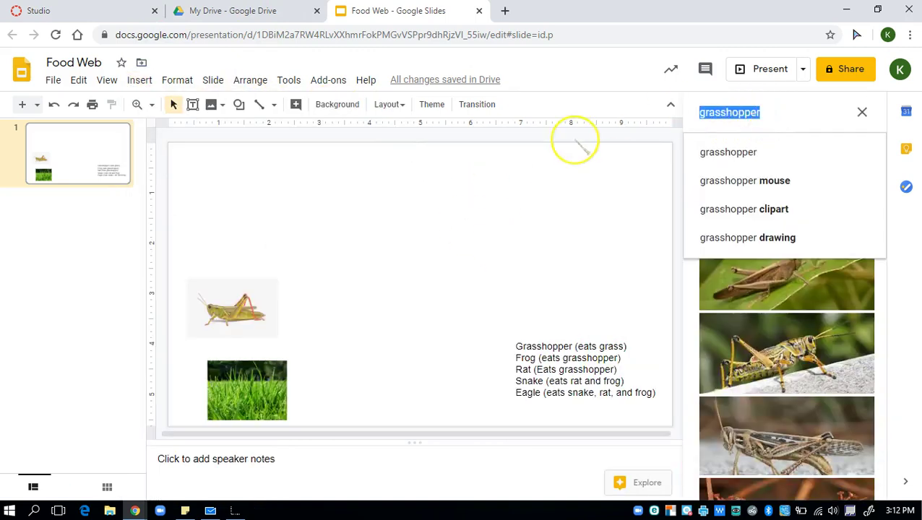
type("frog")
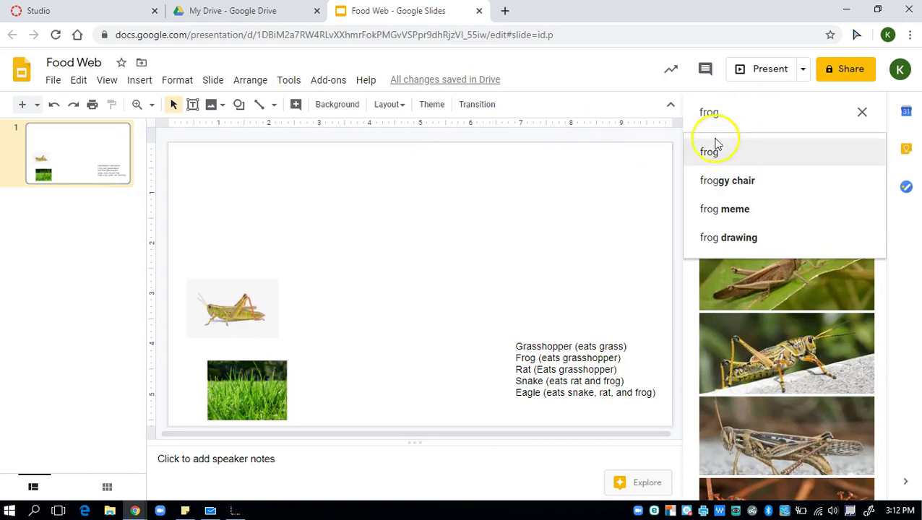
left_click(722, 154)
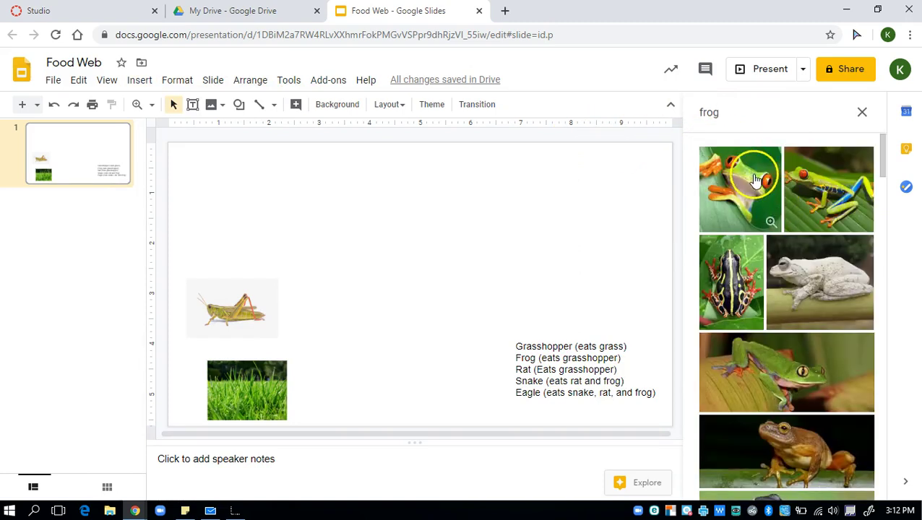
scroll(859, 261, "down", 5)
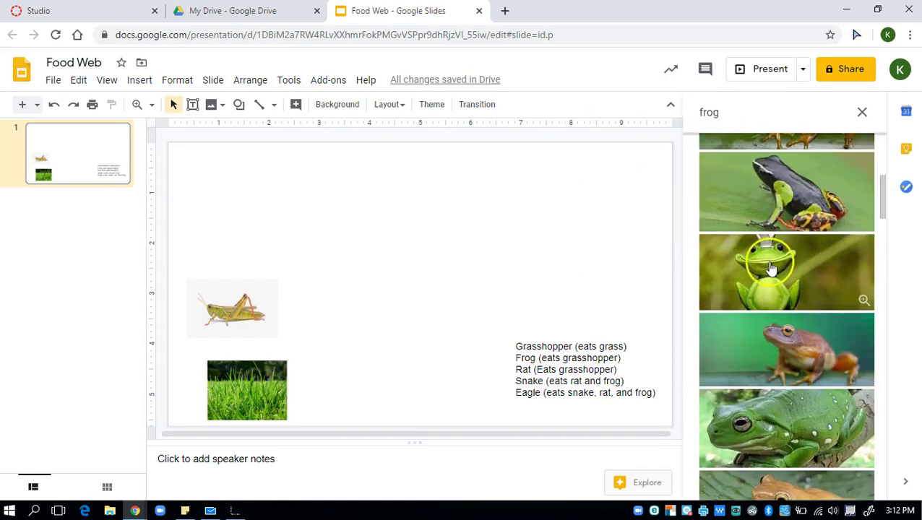
left_click(808, 356)
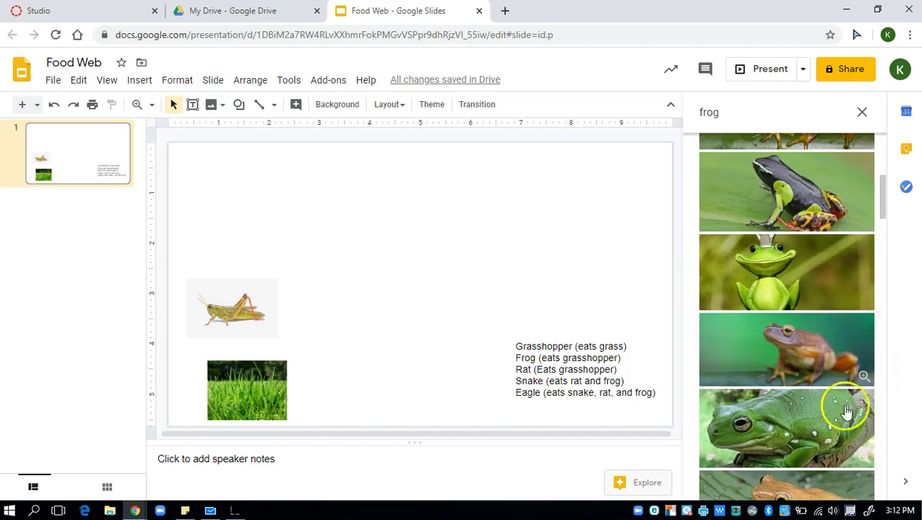
left_click(852, 483)
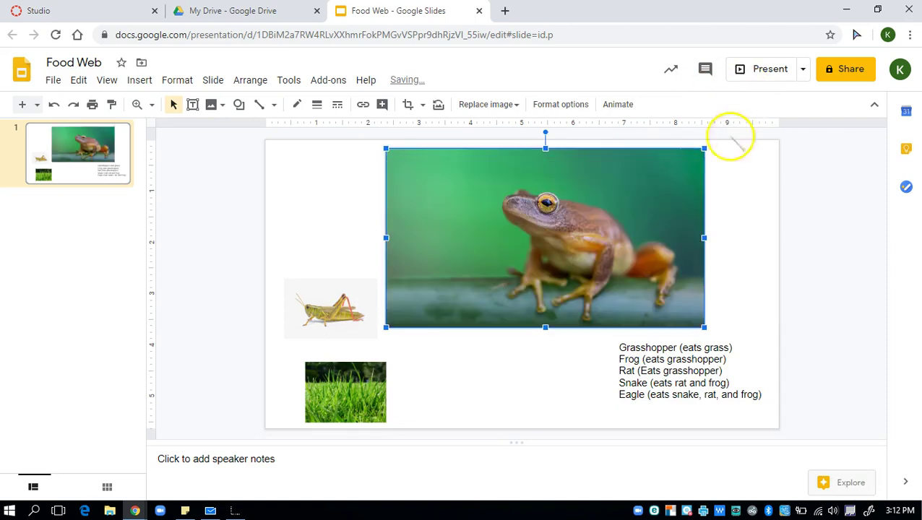
left_click_drag(704, 148, 432, 207)
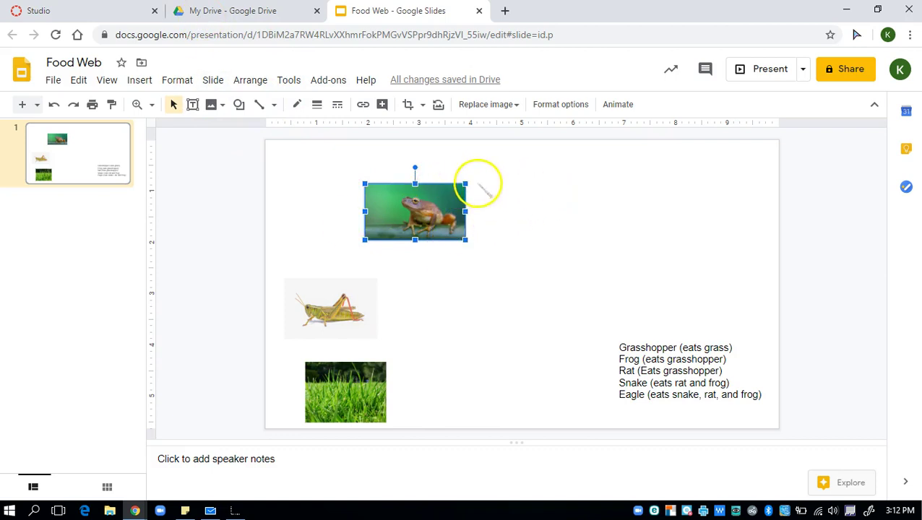
left_click_drag(465, 183, 458, 187)
left_click(494, 213)
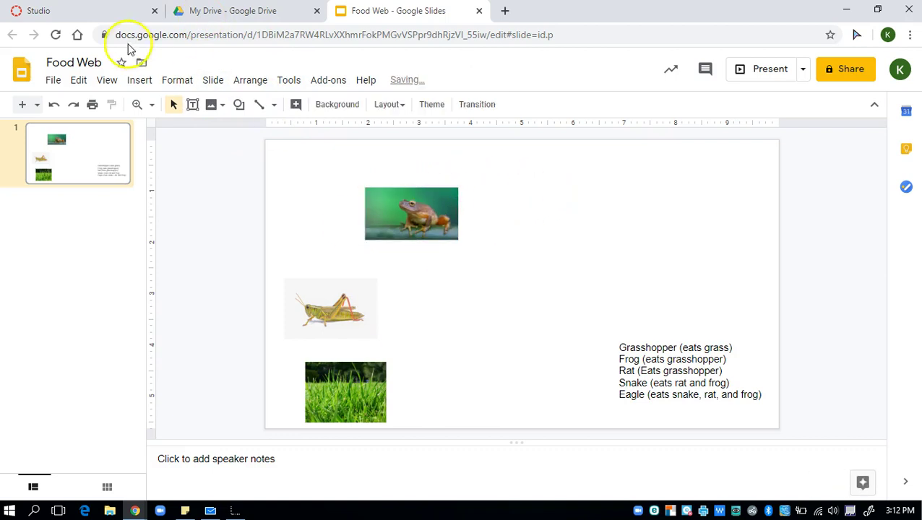
left_click(141, 81)
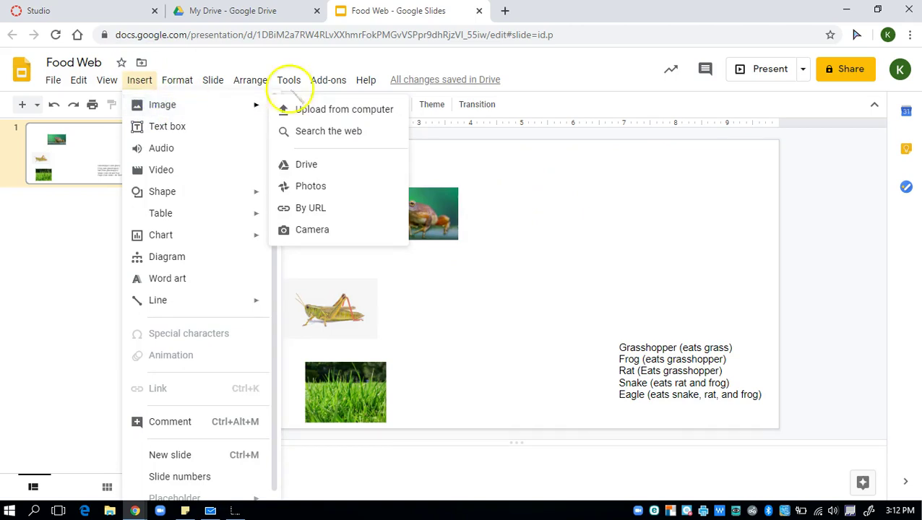
mouse_move(226, 102)
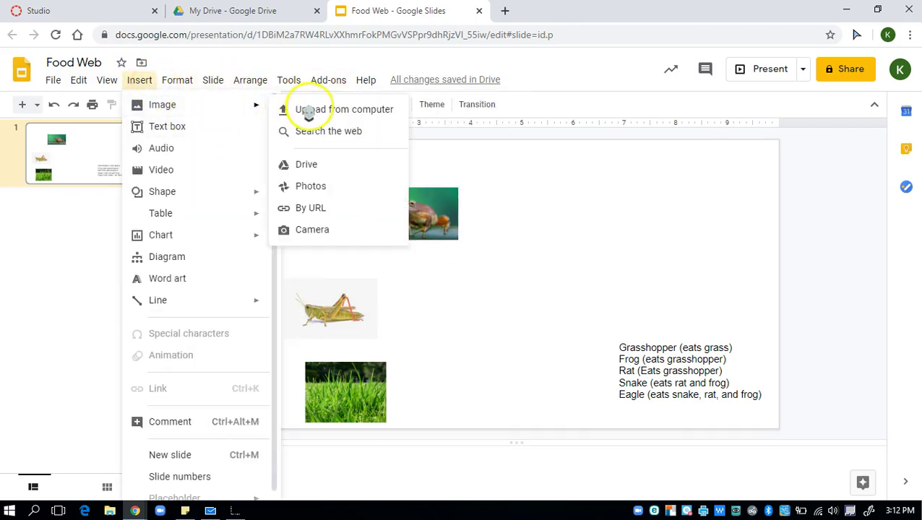
left_click(319, 127)
left_click(759, 114)
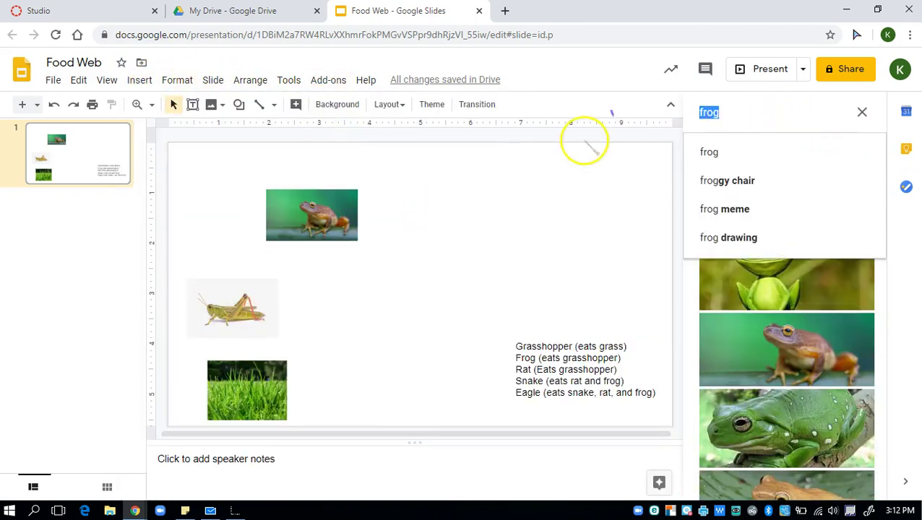
type("rat")
key("Return")
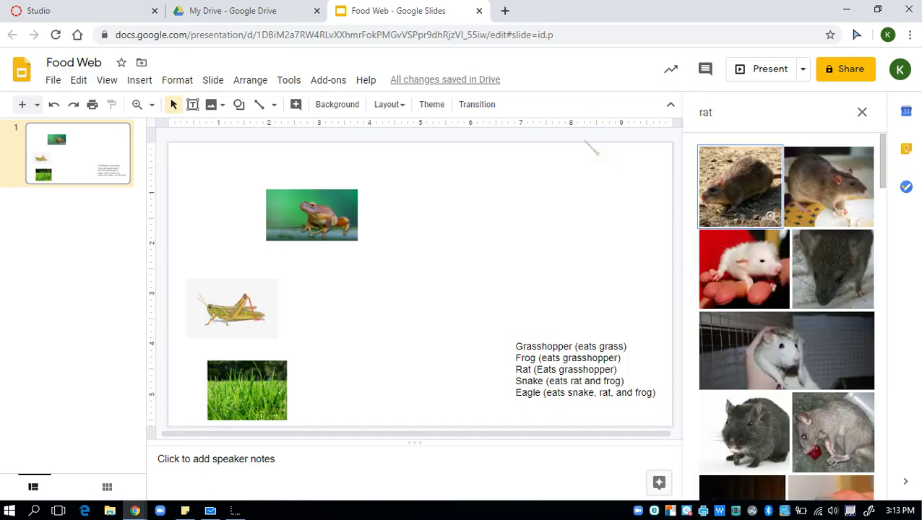
left_click(838, 192)
left_click(737, 184)
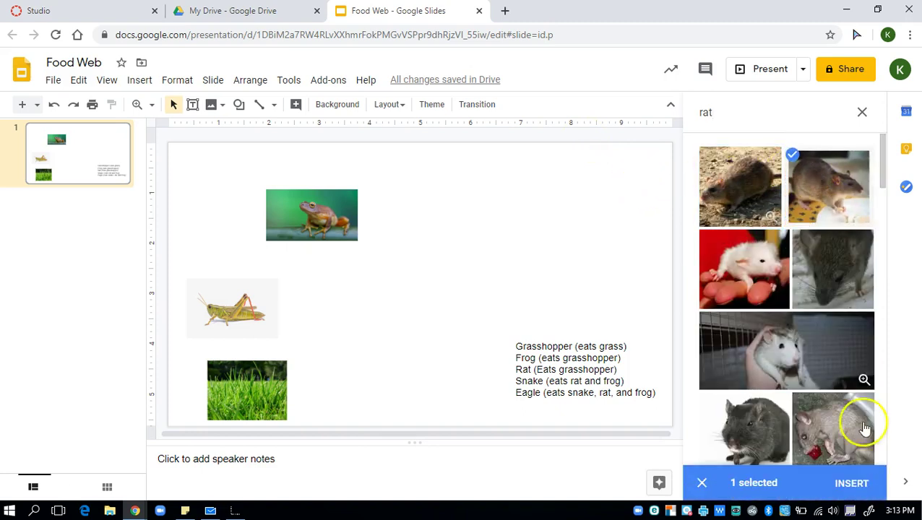
left_click(849, 483)
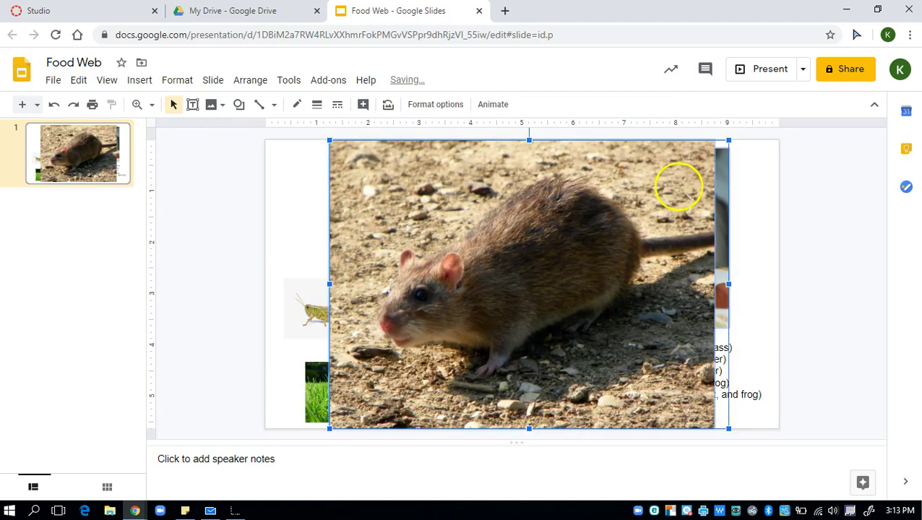
left_click_drag(677, 186, 630, 230)
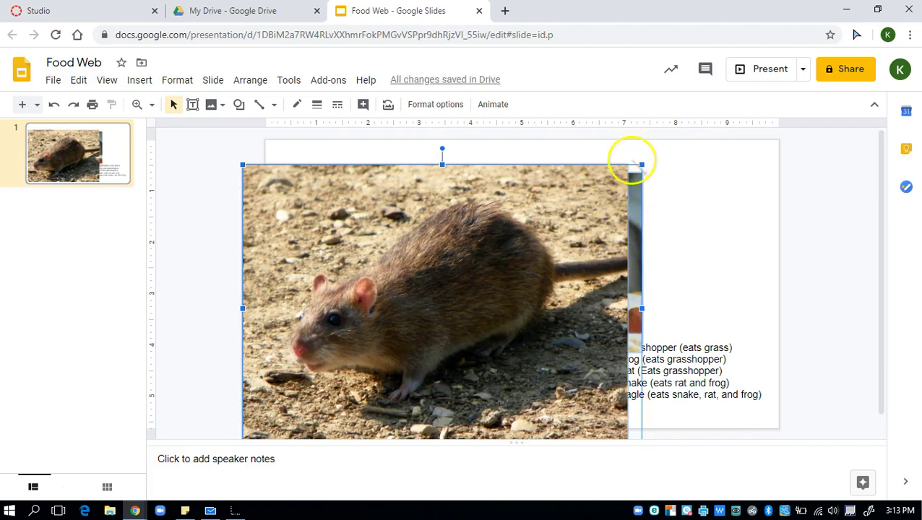
key("Delete")
- Insert the first rat photo from the web image search
left_click(139, 80)
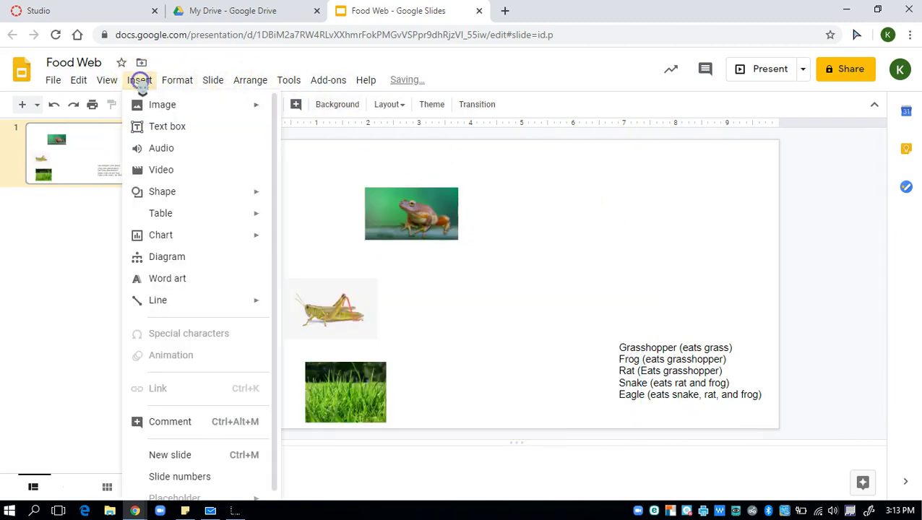
mouse_move(208, 108)
left_click(334, 130)
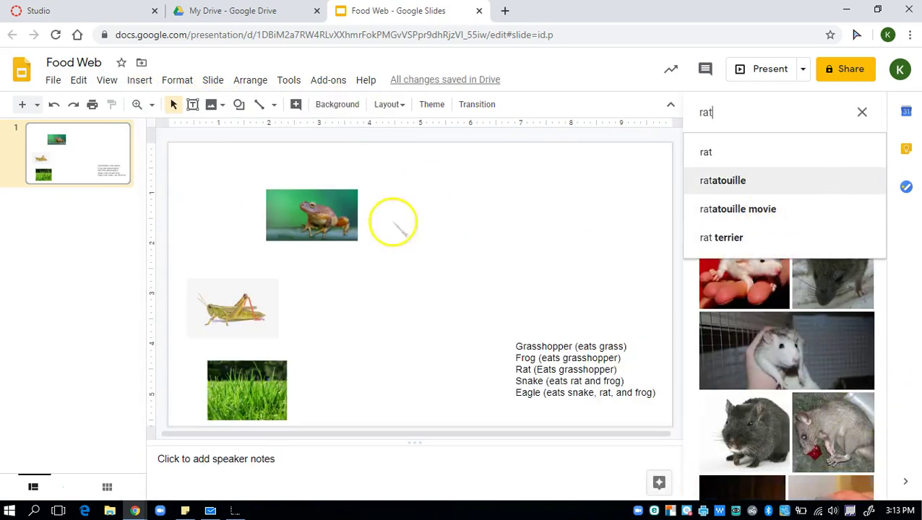
left_click(747, 158)
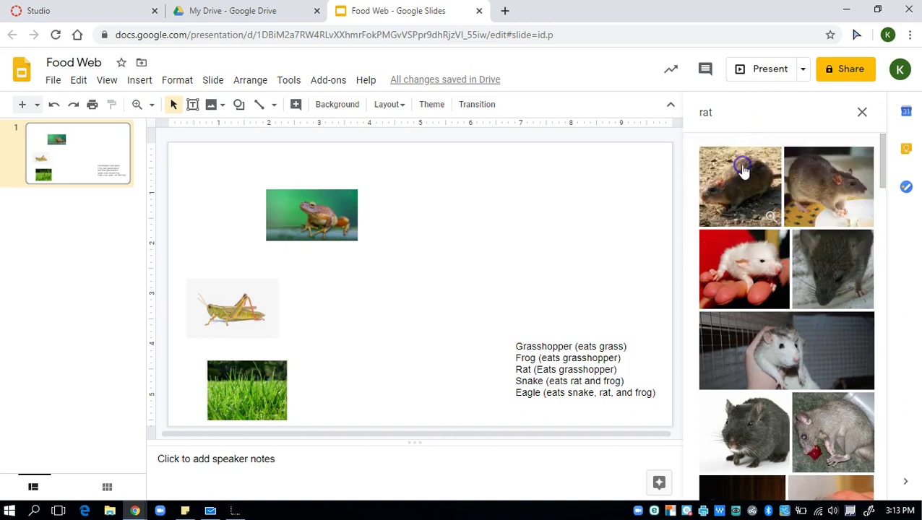
left_click(744, 170)
left_click(854, 482)
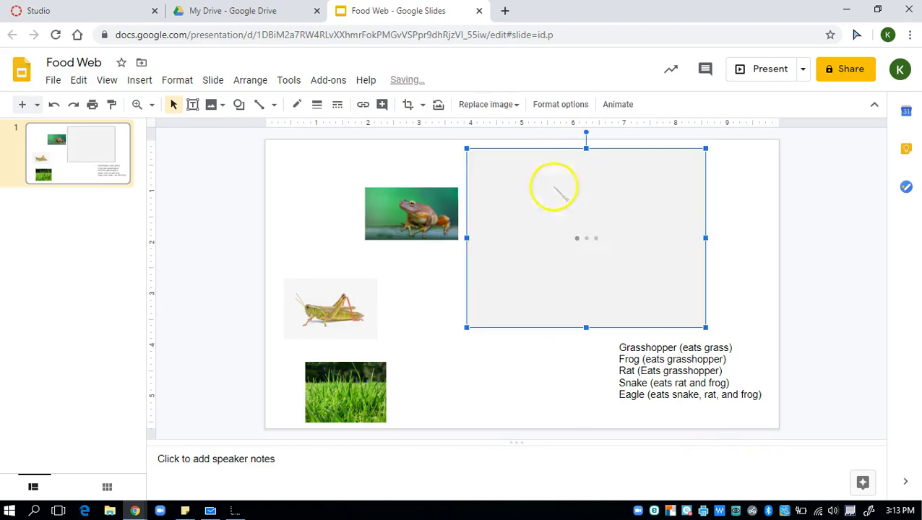
- Shrink the rat photo near the top and move the frog down beside the grasshopper
left_click_drag(703, 148, 547, 245)
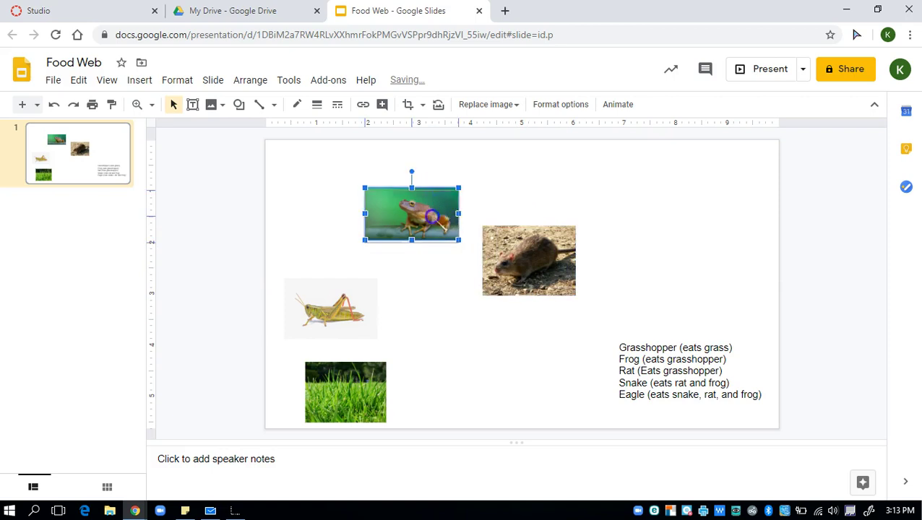
left_click_drag(431, 216, 496, 311)
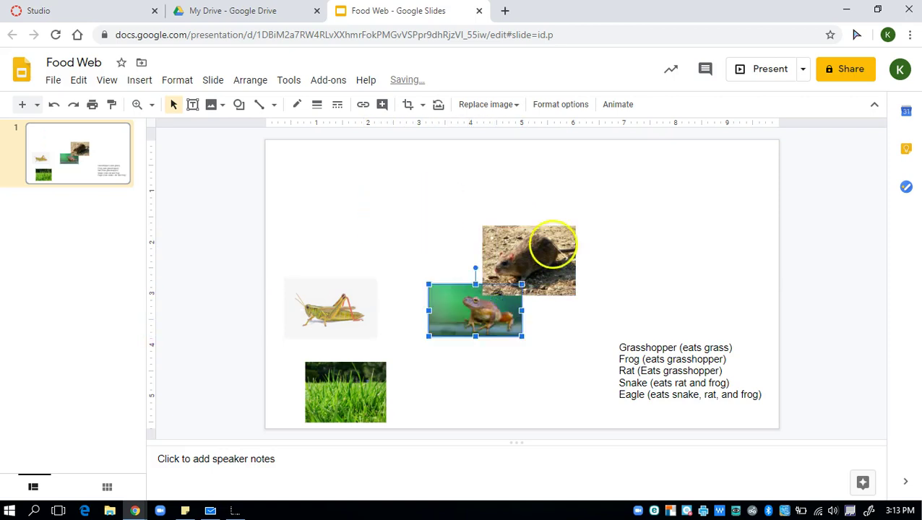
left_click_drag(552, 246, 456, 220)
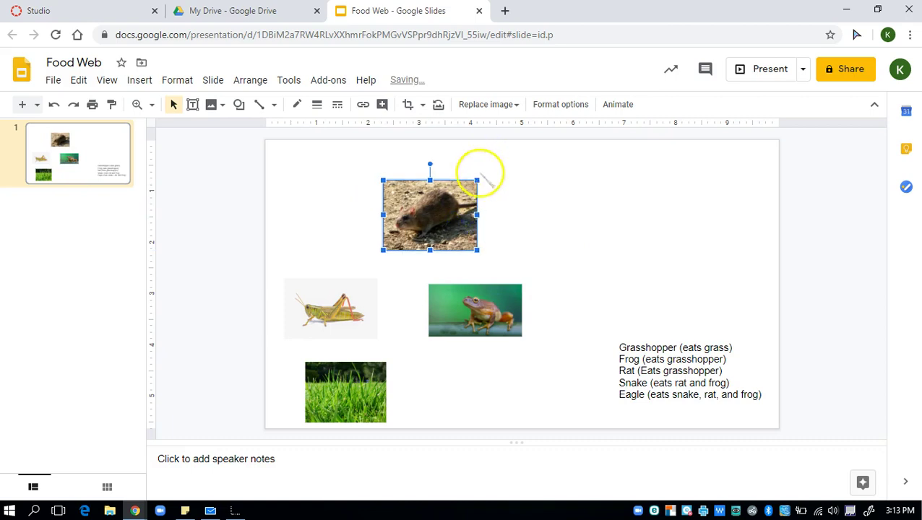
left_click_drag(478, 179, 463, 197)
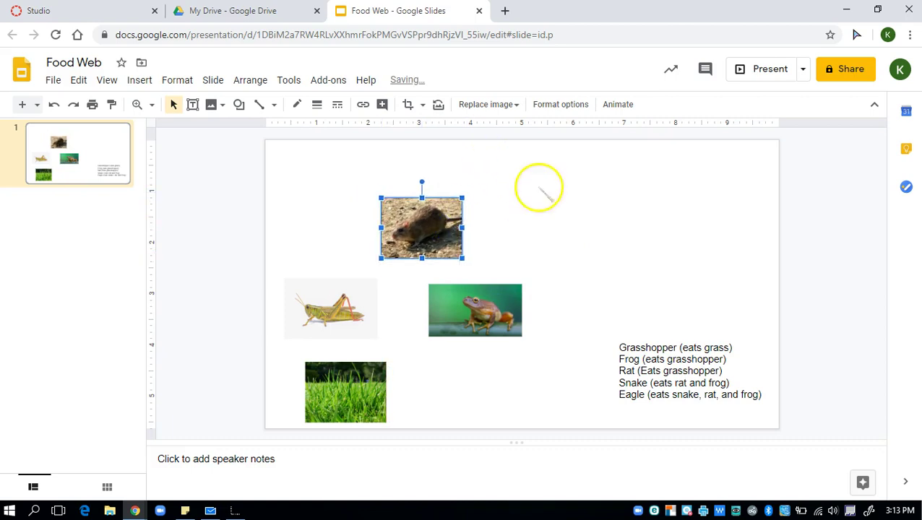
left_click(538, 189)
- Search web images for 'snake', insert the black-and-white rattlesnake drawing, and shrink it on the right
left_click(140, 79)
mouse_move(208, 105)
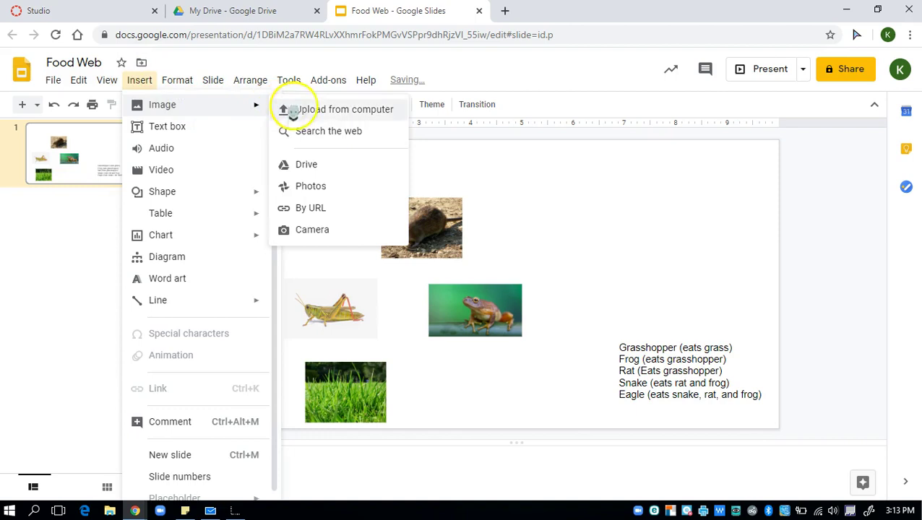
left_click(330, 131)
left_click_drag(755, 114, 655, 115)
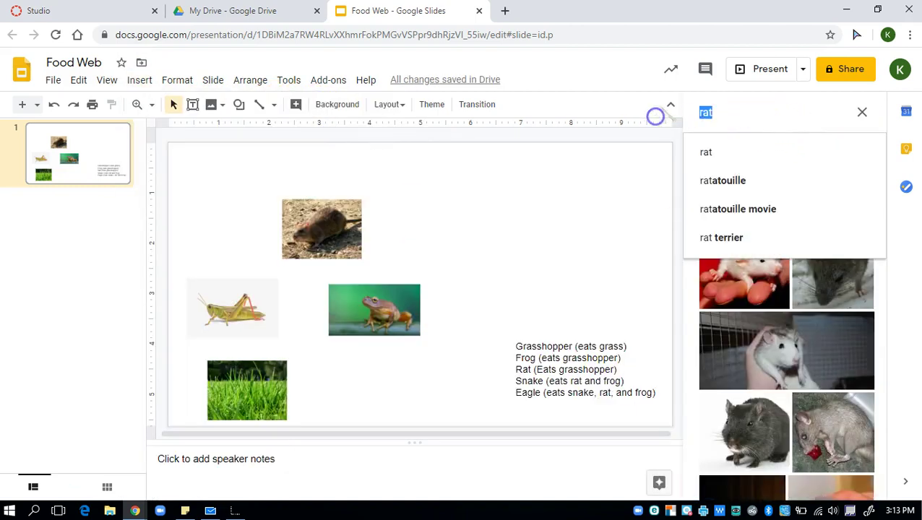
type("snake")
key("Return")
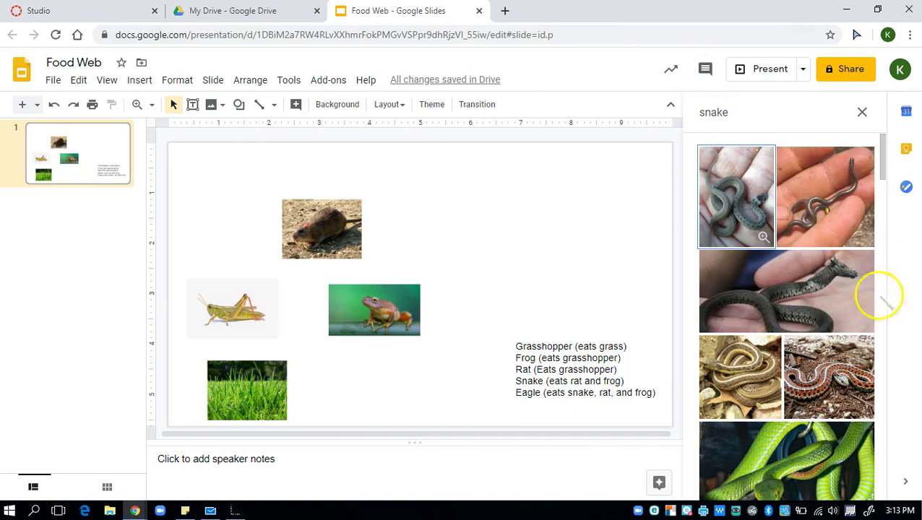
left_click(878, 169)
left_click_drag(879, 176, 884, 269)
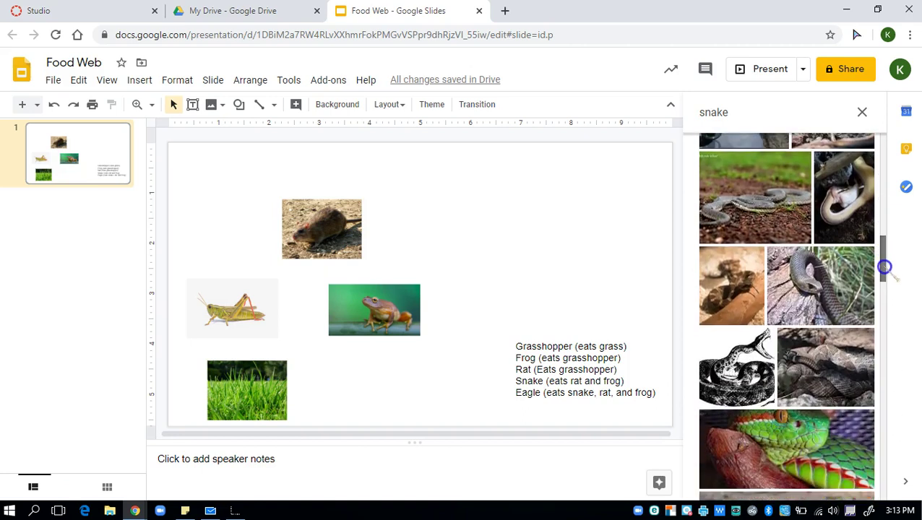
left_click(760, 370)
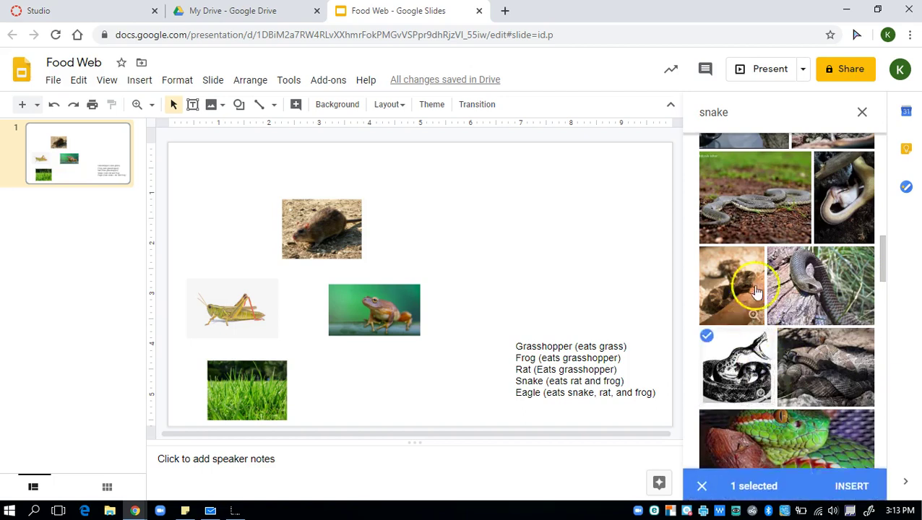
left_click(845, 479)
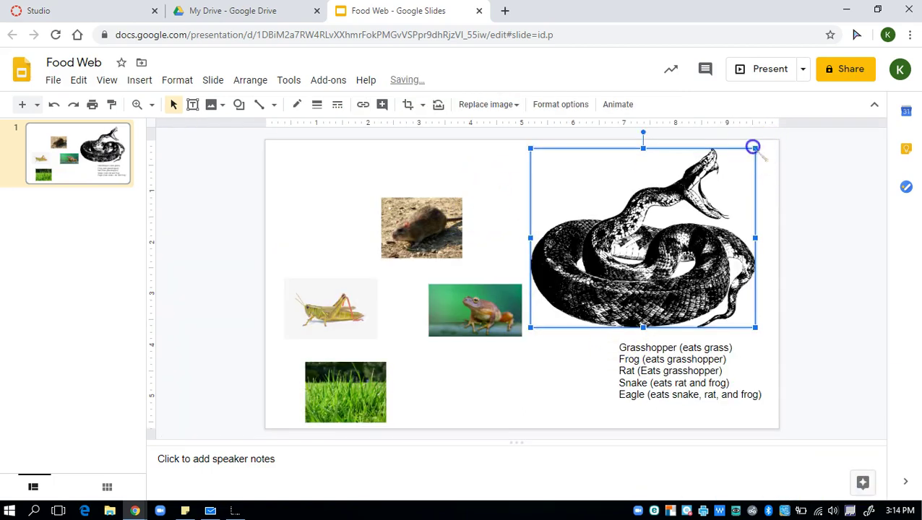
left_click_drag(627, 244, 636, 226)
- Search web images for 'eagle' and insert the soaring bald eagle photo
left_click(177, 80)
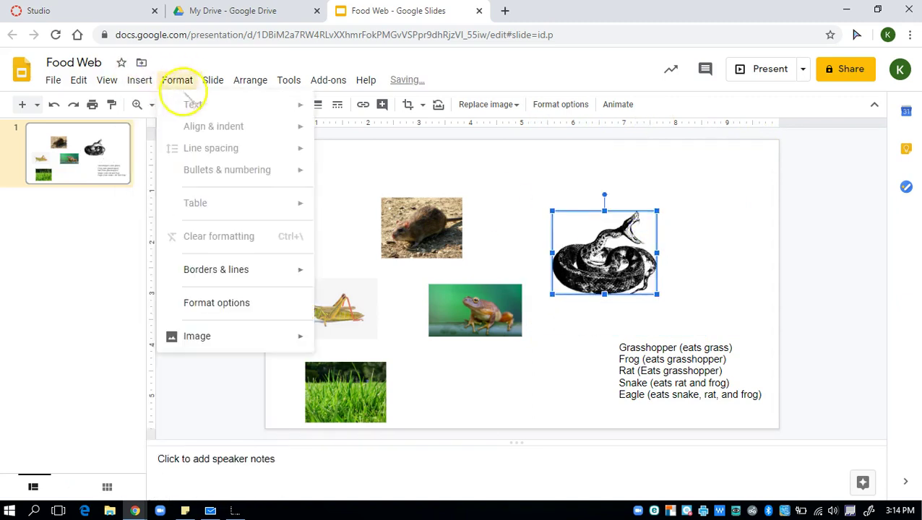
left_click(140, 80)
mouse_move(210, 104)
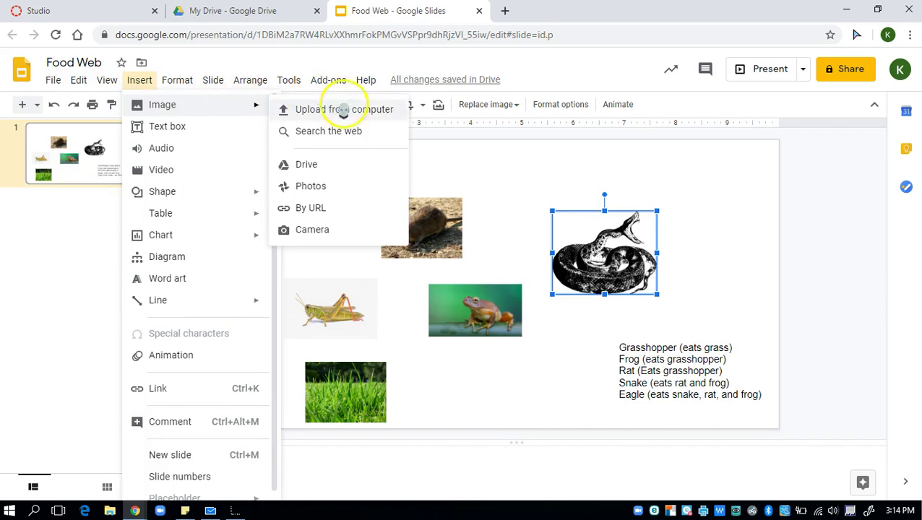
left_click(349, 130)
left_click(777, 112)
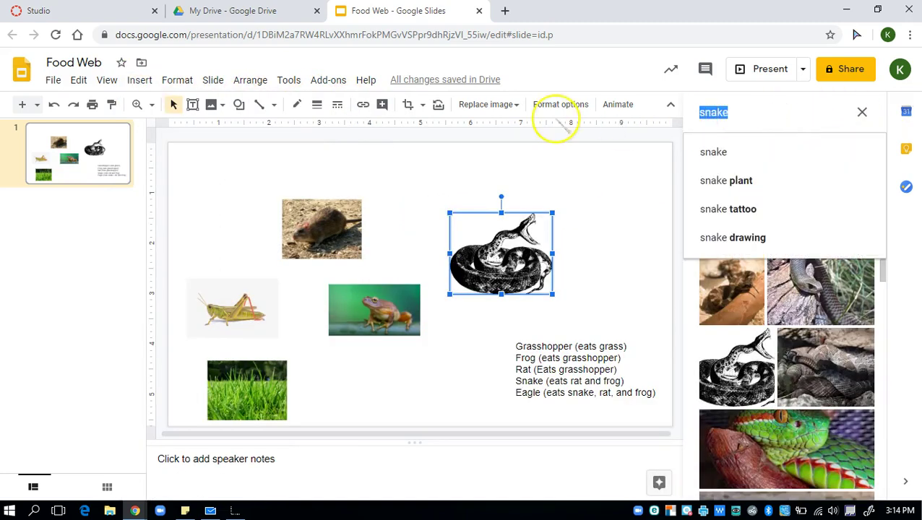
type("eagle")
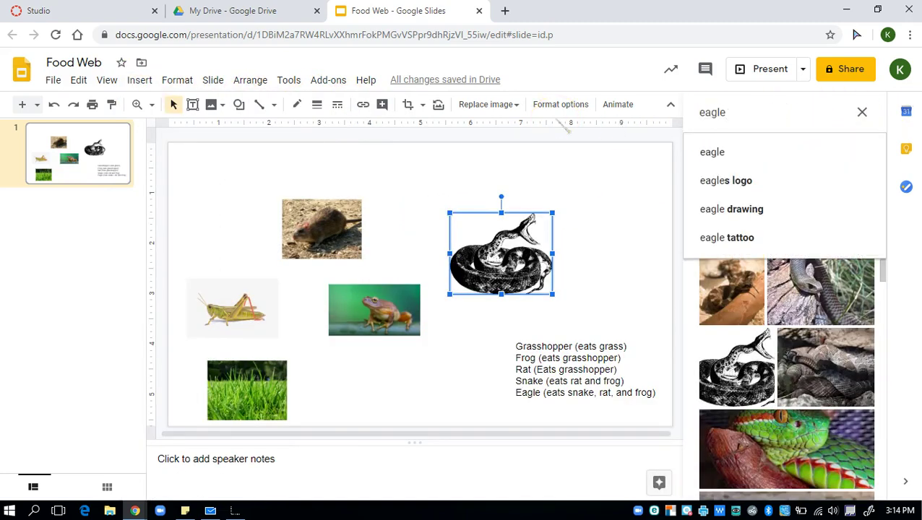
left_click(759, 150)
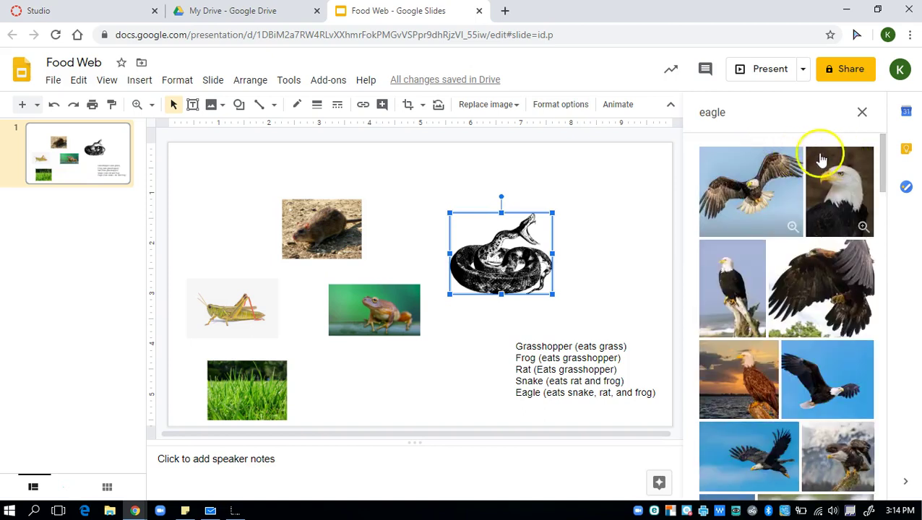
left_click(803, 385)
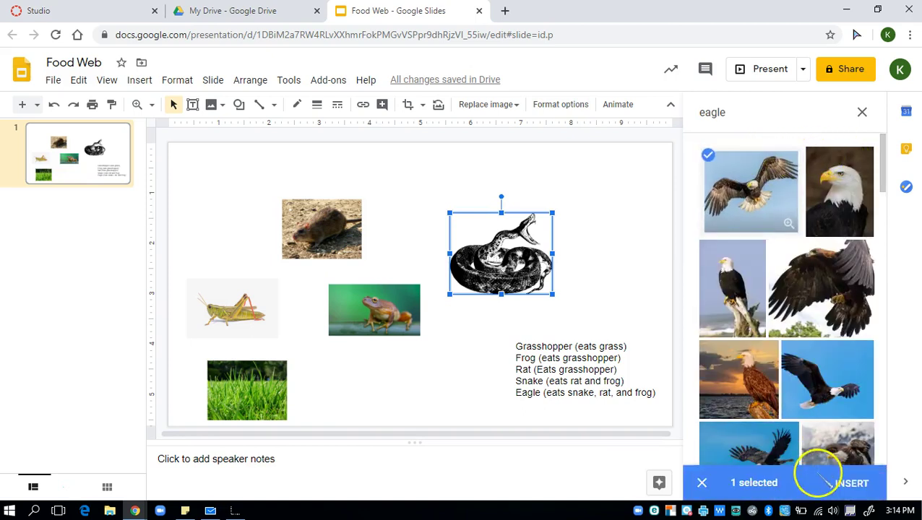
left_click(843, 477)
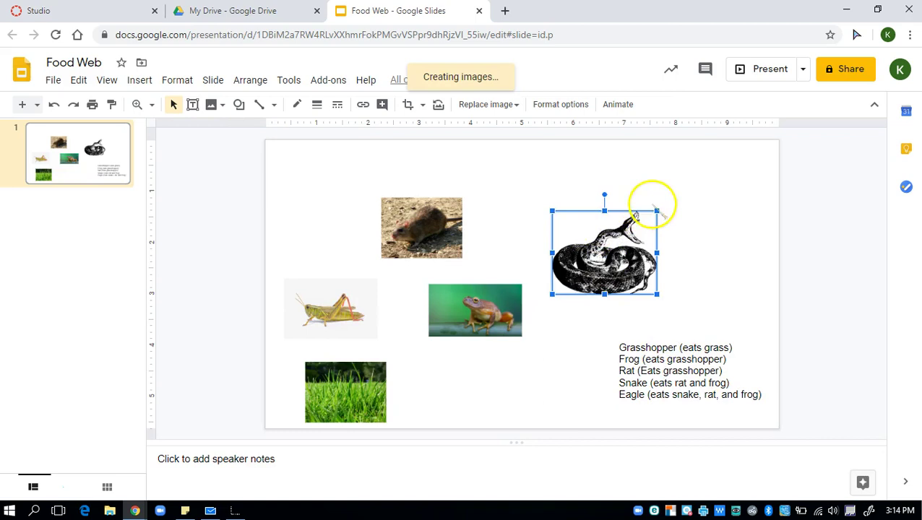
- Shrink the eagle image and move it to the top of the slide
left_click_drag(703, 141, 474, 360)
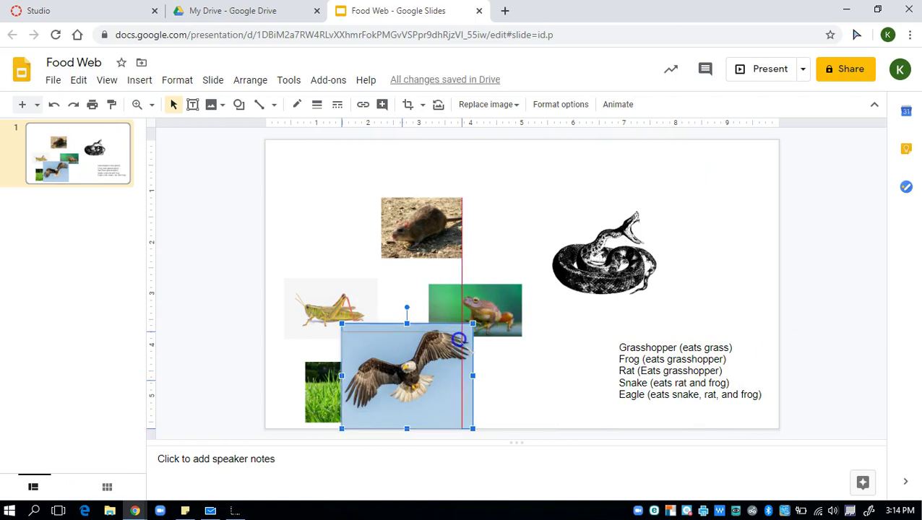
left_click_drag(472, 323, 458, 307)
left_click_drag(544, 182, 544, 182)
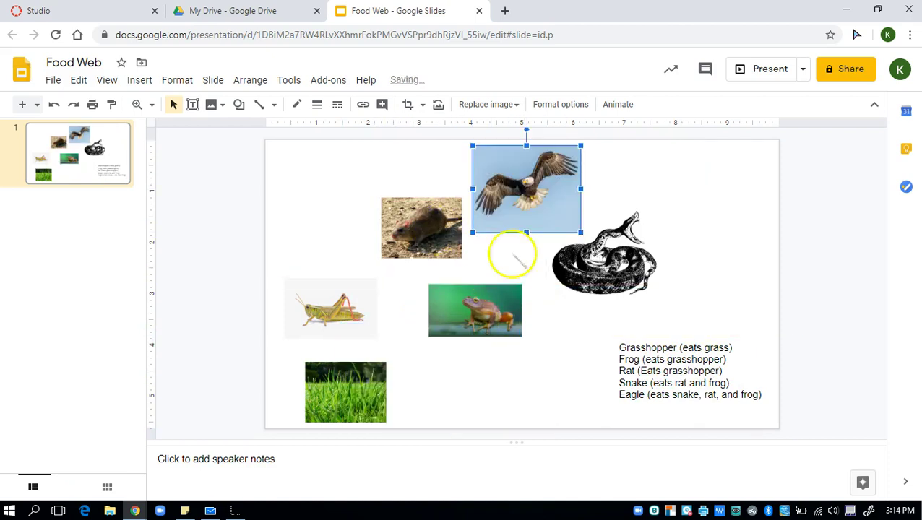
- Shift the frog, grass and snake pictures right and move the food-chain list up-right
left_click_drag(471, 325, 529, 354)
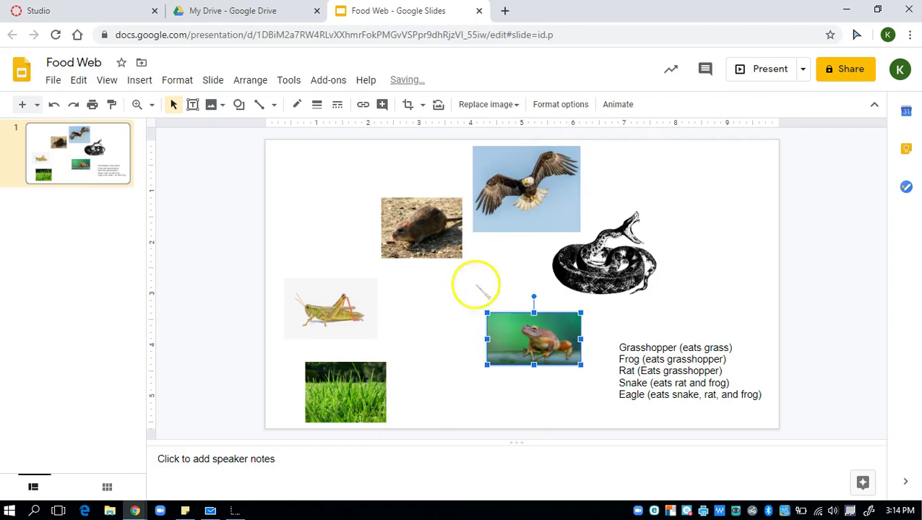
left_click(362, 304)
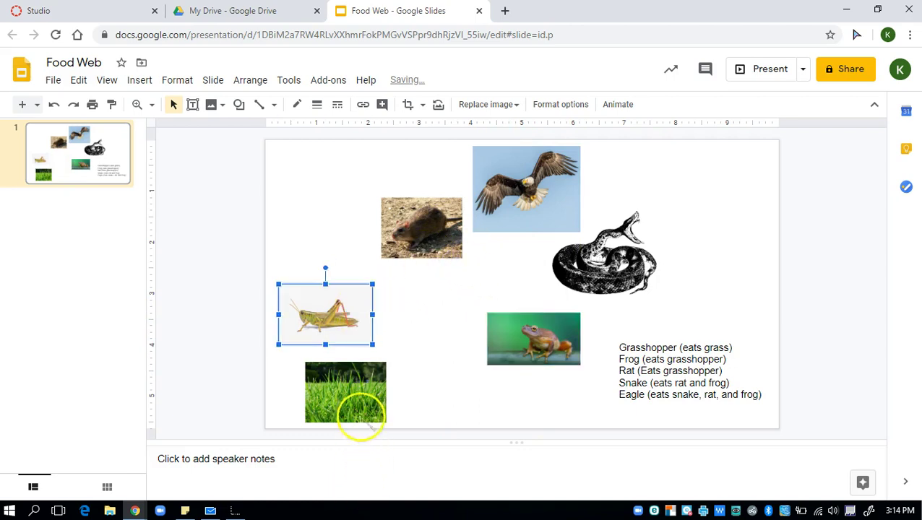
left_click_drag(361, 418, 447, 419)
left_click_drag(561, 330, 598, 331)
left_click_drag(626, 249, 665, 245)
left_click_drag(471, 375, 550, 377)
left_click(673, 382)
left_click_drag(733, 336, 814, 313)
- Place the frog left of the rat, lower the grasshopper, and move the snake up-right
mouse_move(585, 334)
left_mouse_down()
mouse_move(600, 335)
mouse_move(580, 319)
left_mouse_up()
left_click_drag(342, 316, 394, 352)
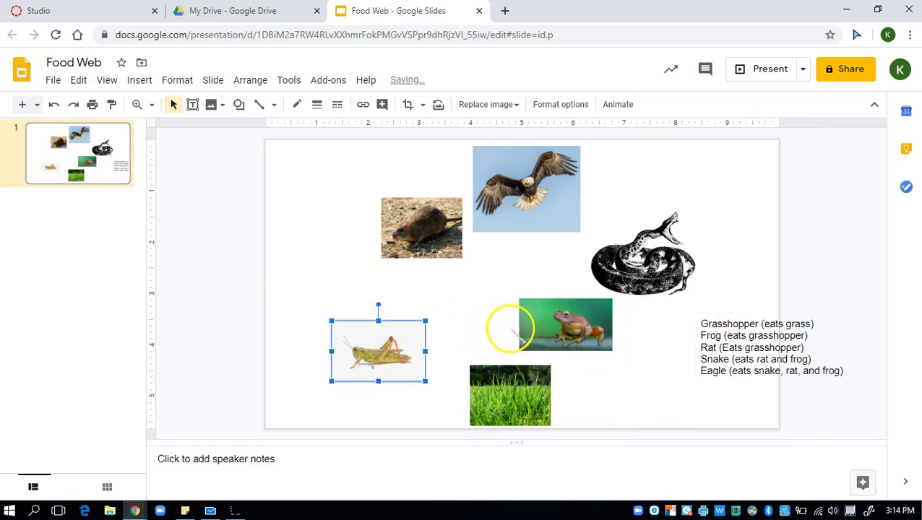
left_click_drag(536, 321, 300, 258)
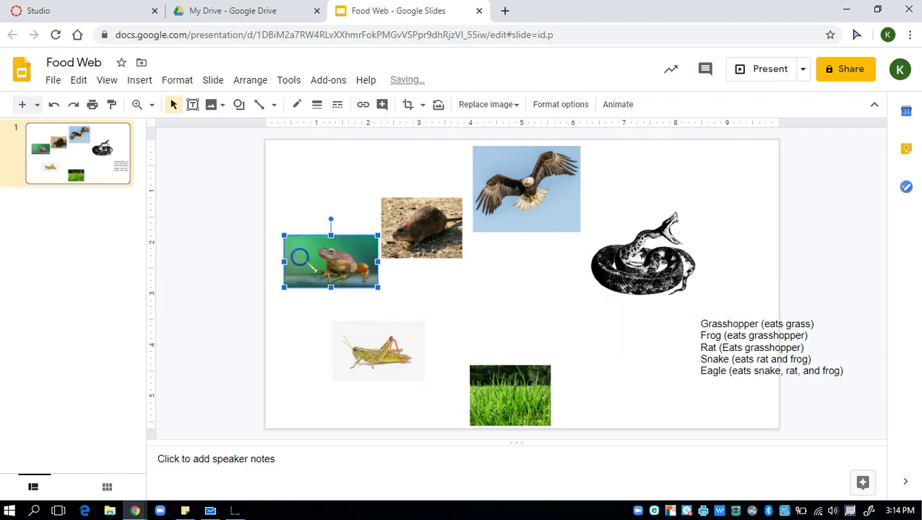
left_click_drag(401, 247, 490, 303)
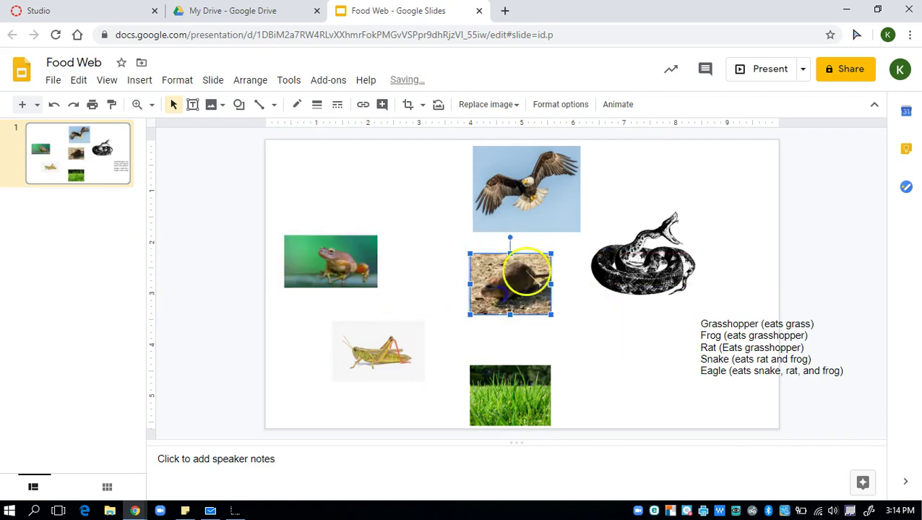
left_click_drag(526, 274, 619, 327)
left_click_drag(643, 249, 668, 197)
left_click_drag(623, 327, 641, 300)
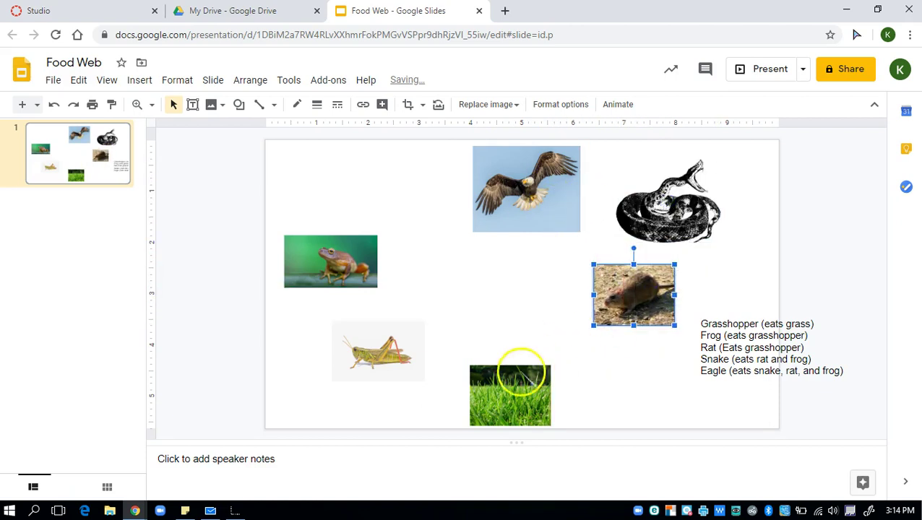
left_click_drag(381, 350, 430, 349)
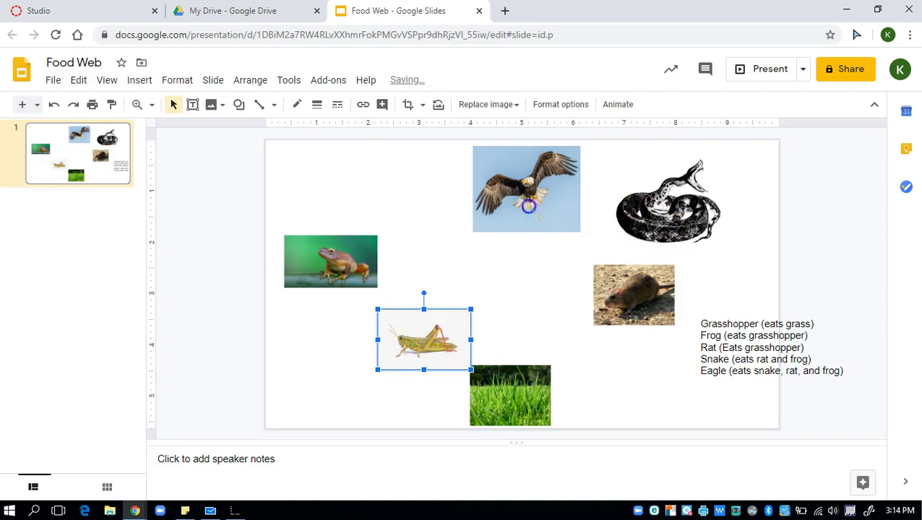
- Center a slightly smaller snake, move the eagle left and rat right, and nudge the list down-right
left_click_drag(528, 206, 458, 206)
left_click_drag(643, 230, 505, 293)
left_click_drag(616, 293, 648, 291)
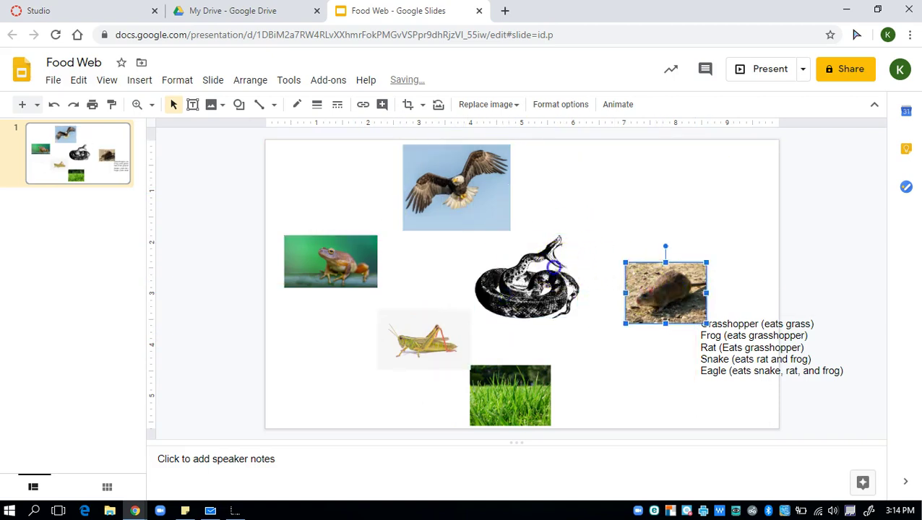
left_click_drag(556, 265, 585, 265)
left_click_drag(609, 235, 604, 240)
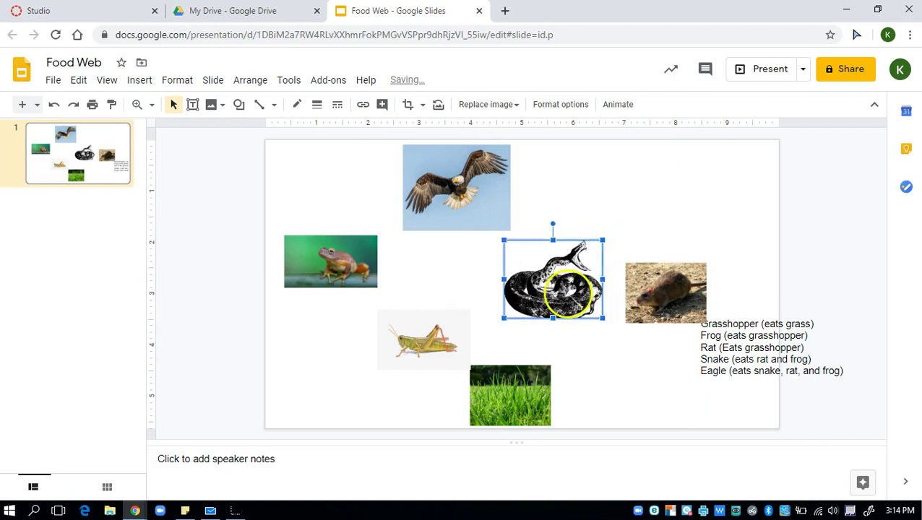
left_click_drag(575, 288, 556, 283)
left_click(751, 335)
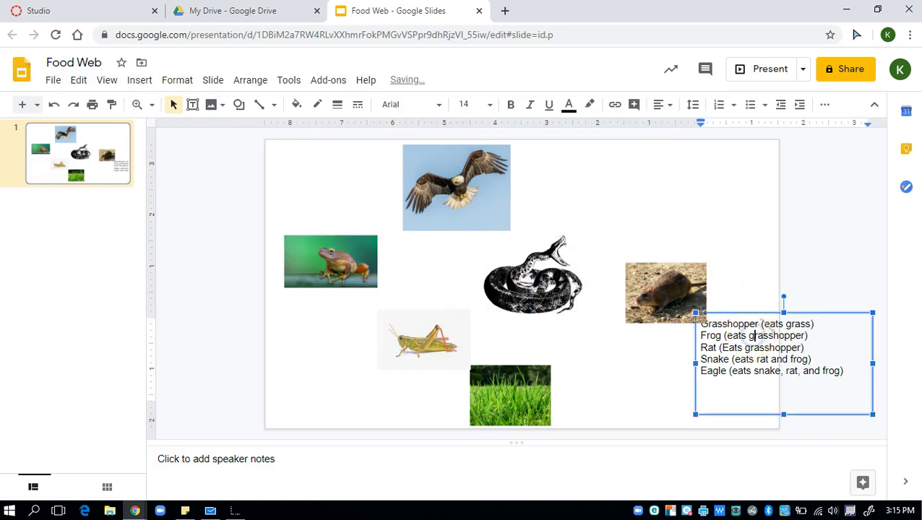
left_click_drag(759, 312, 796, 330)
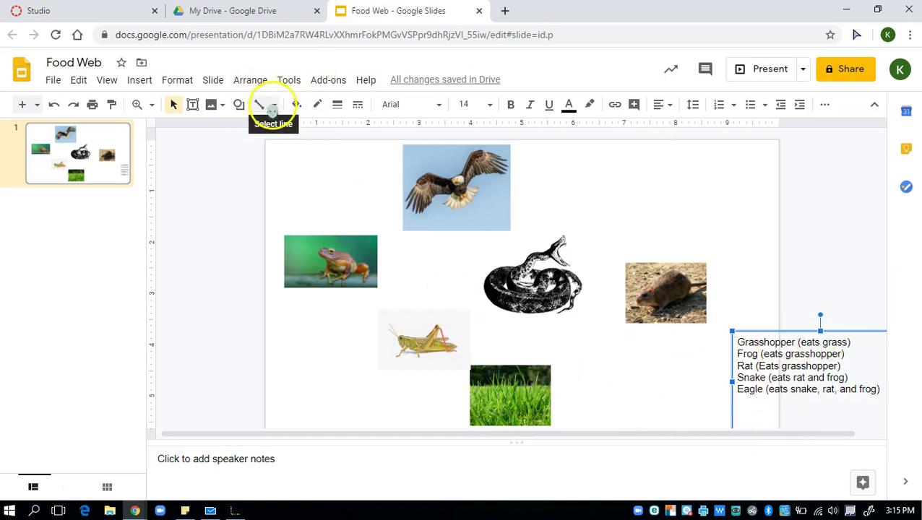
- Draw a first arrow from the grass image and delete it as misplaced
left_click(274, 107)
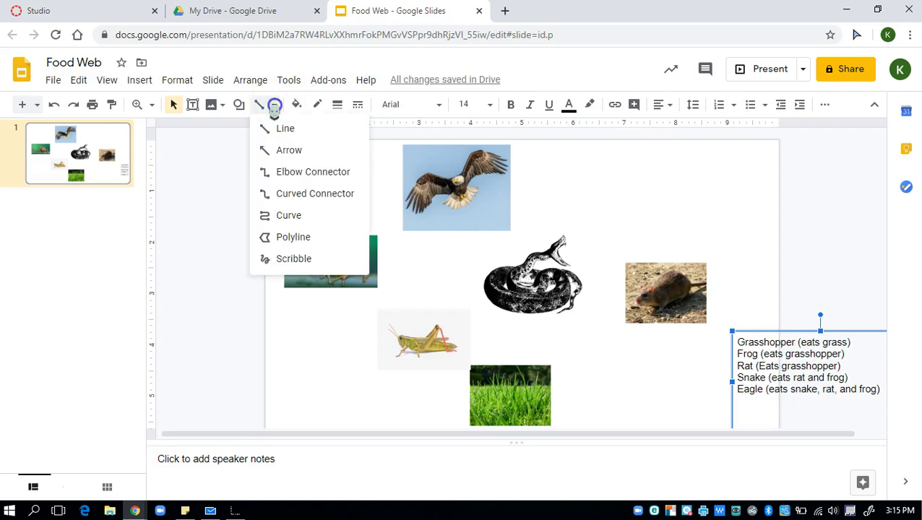
left_click(289, 151)
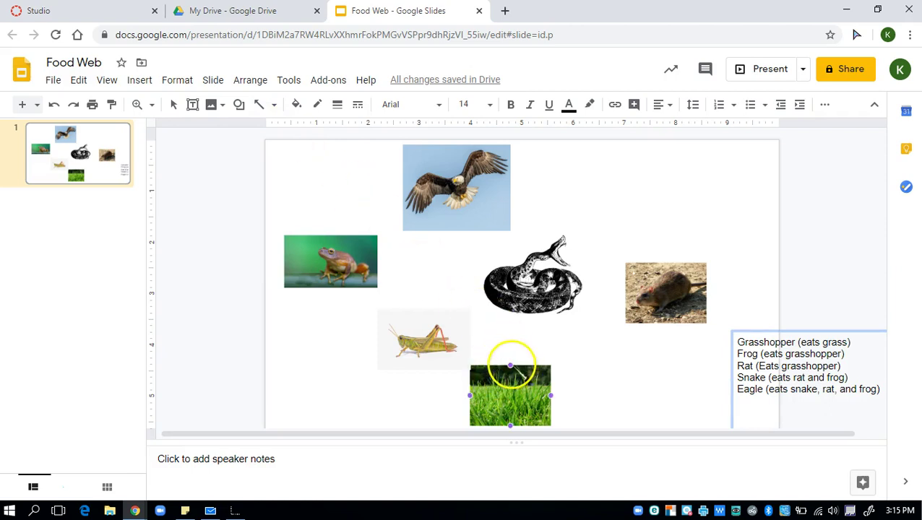
left_click(510, 366)
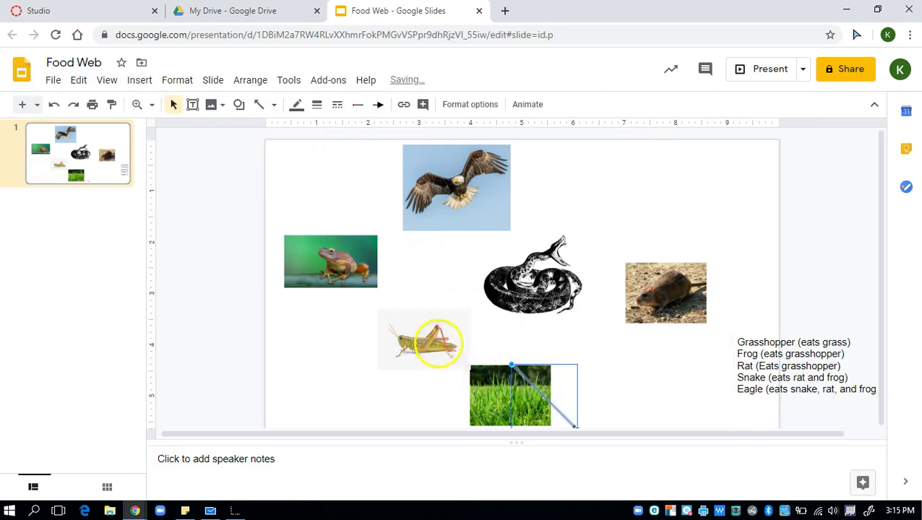
left_click(438, 343)
left_click_drag(572, 422, 411, 405)
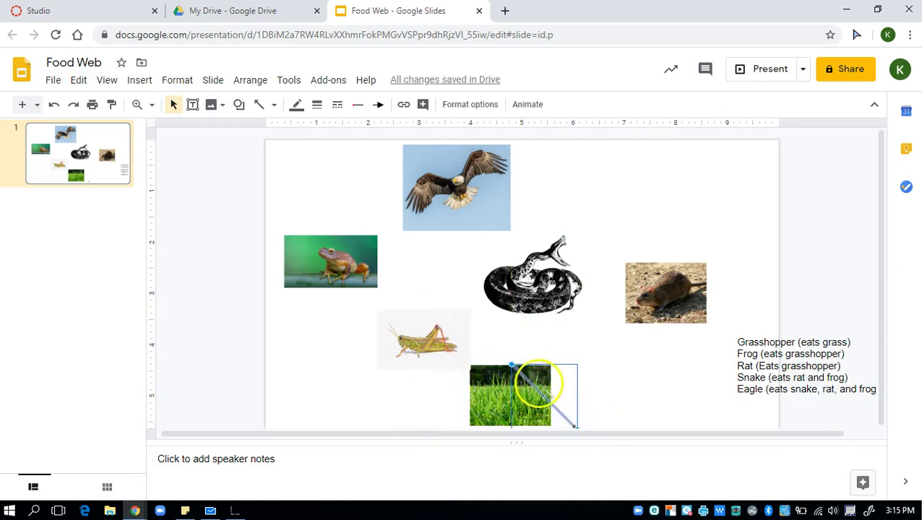
key("Delete")
- Draw an arrow from the grass up to the grasshopper image
left_click(273, 105)
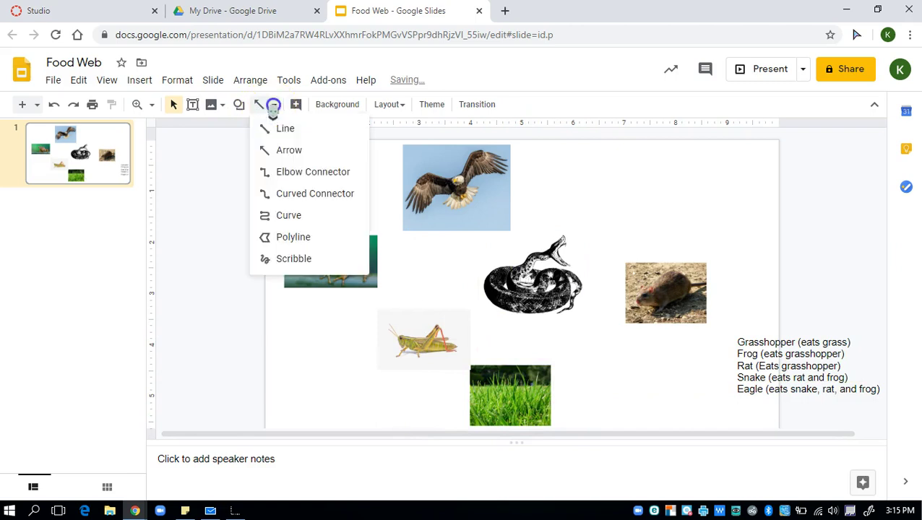
left_click(289, 149)
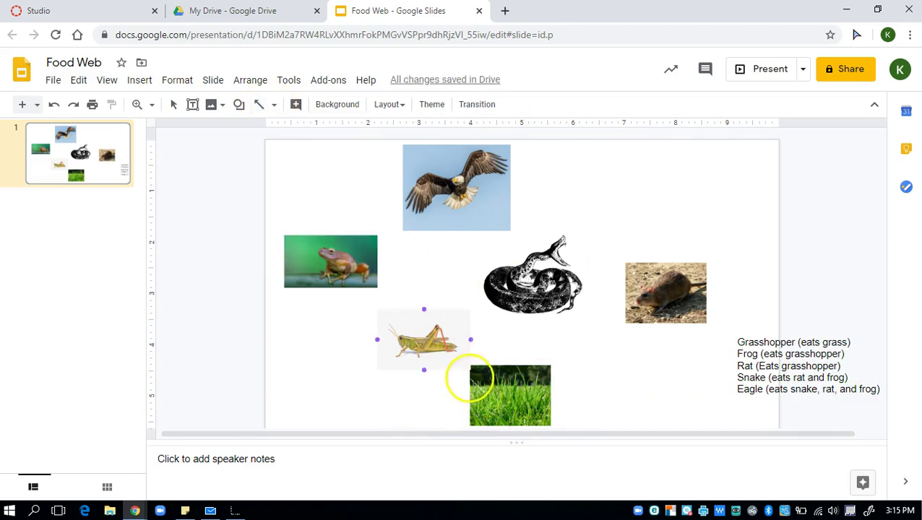
left_click_drag(489, 389, 472, 352)
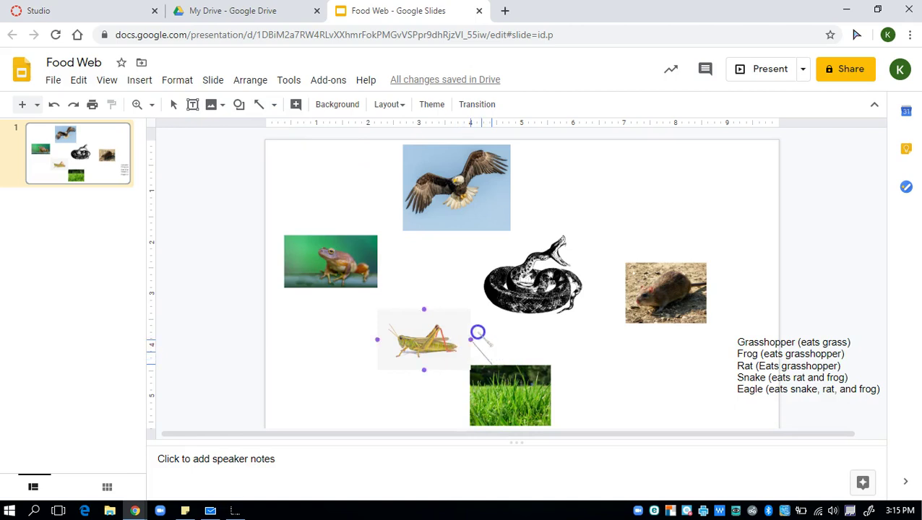
left_click_drag(458, 344, 458, 344)
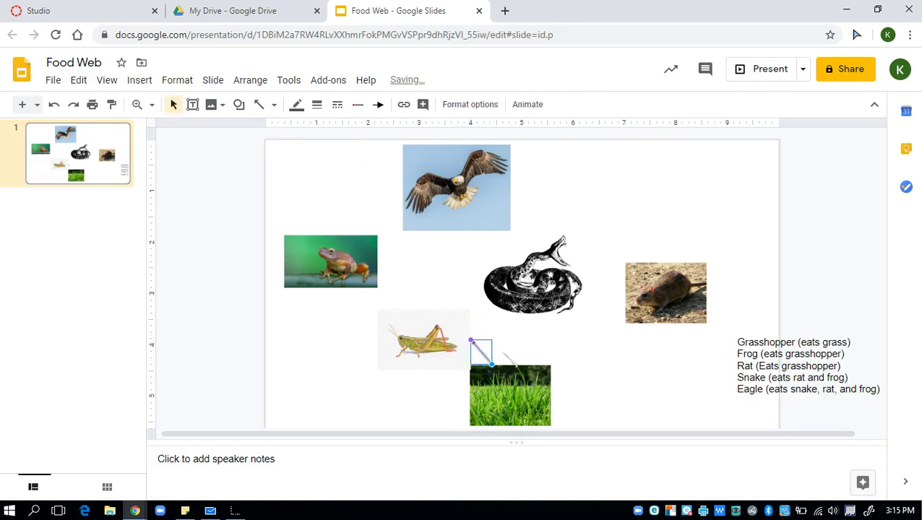
left_click(560, 351)
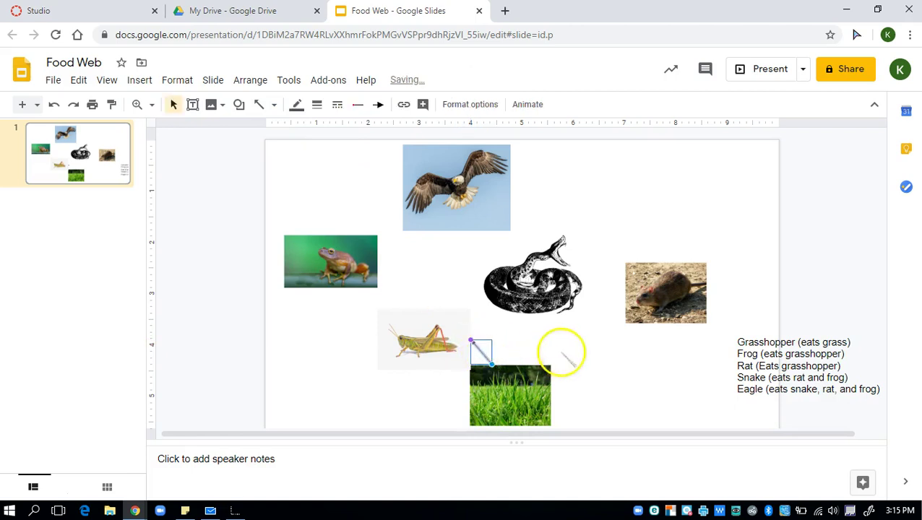
- Try 4px and 8px line weights on the arrow, settling on 3px
left_click(473, 347)
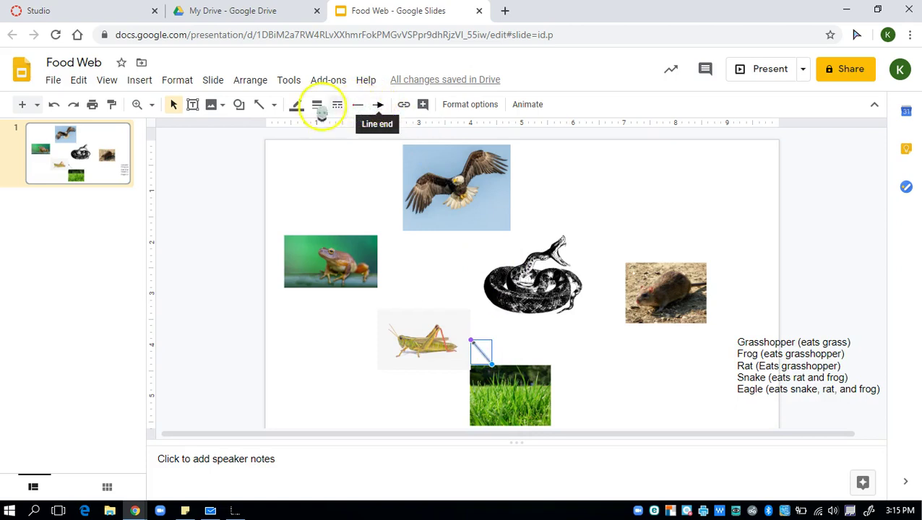
left_click(322, 105)
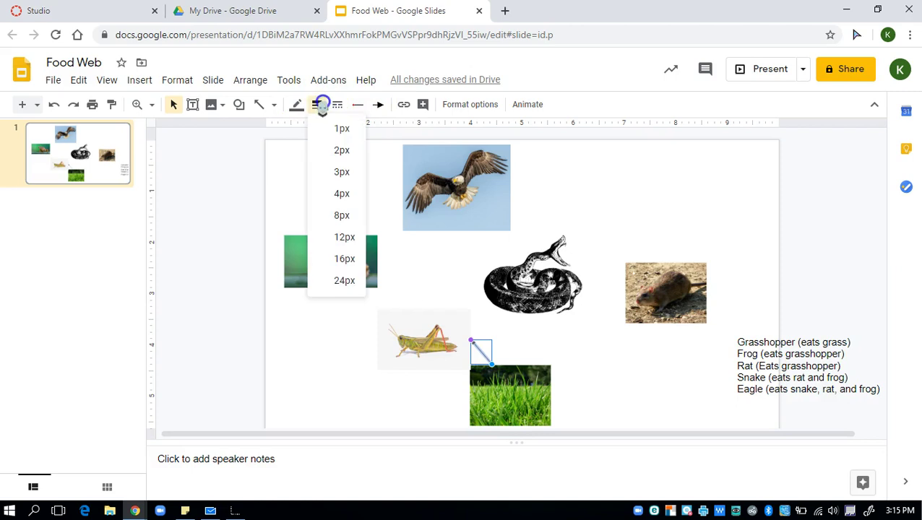
left_click(344, 190)
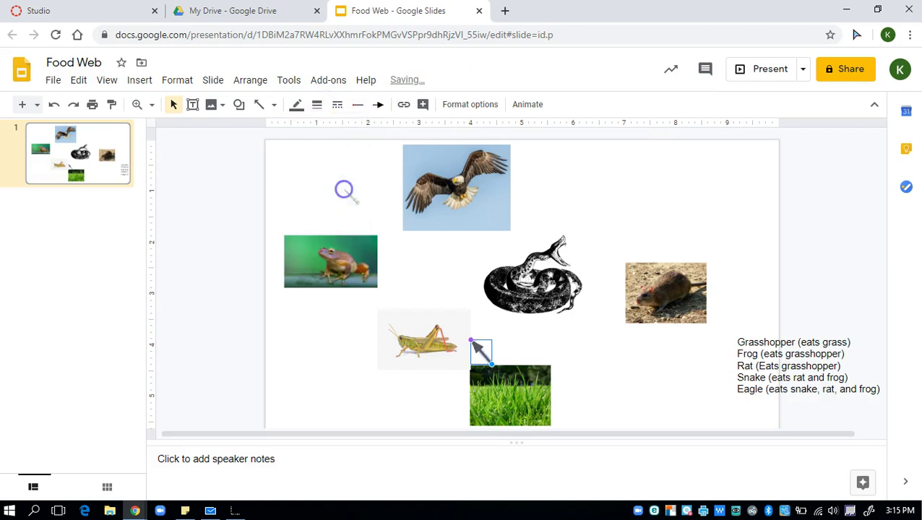
left_click(317, 105)
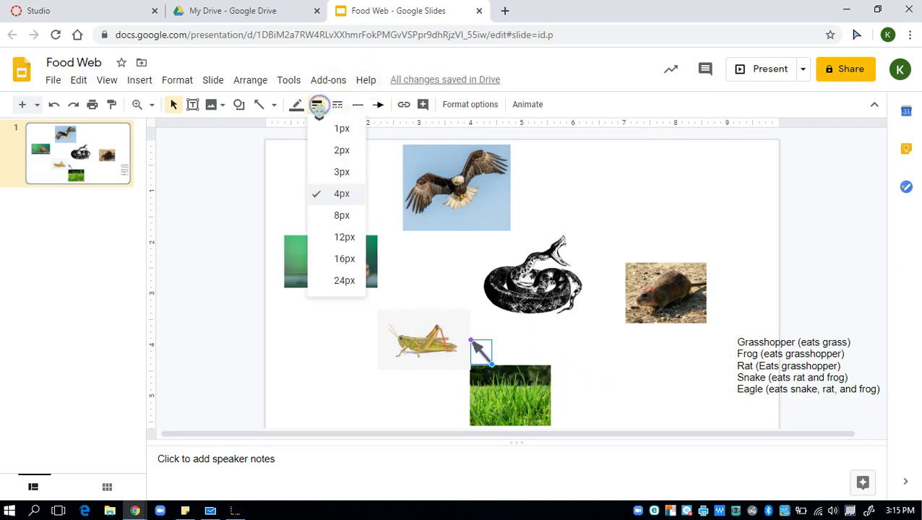
left_click(347, 215)
left_click(317, 106)
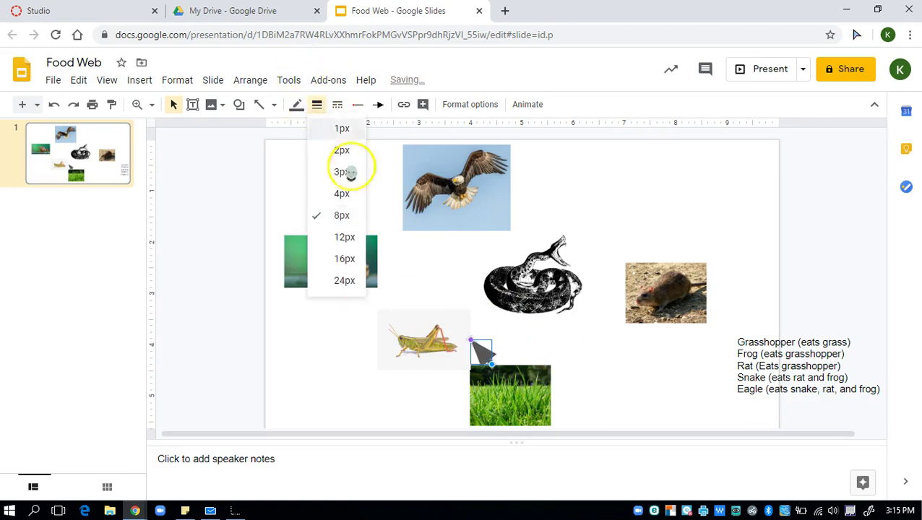
left_click(345, 172)
left_click(577, 393)
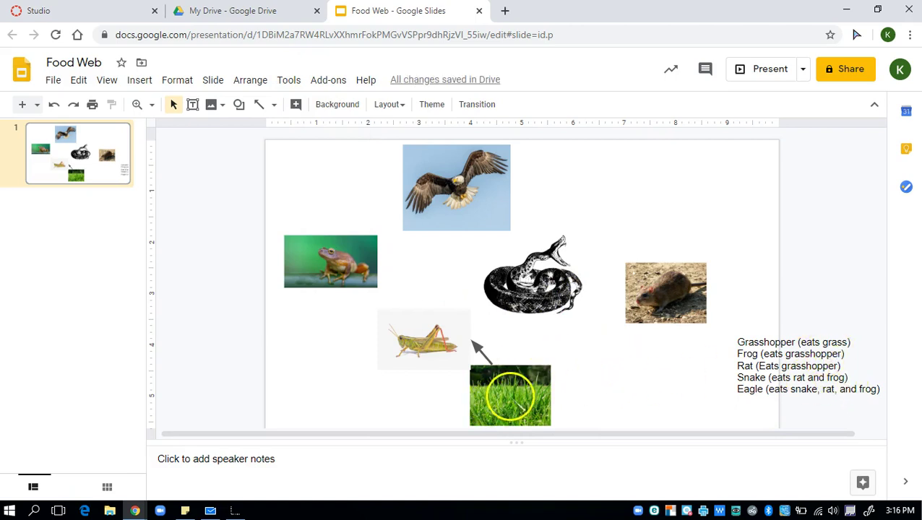
- Nudge the grass image right and select the 'Grasshopper (eats grass)' note line
mouse_move(520, 405)
left_mouse_down()
mouse_move(575, 401)
mouse_move(535, 397)
left_mouse_up()
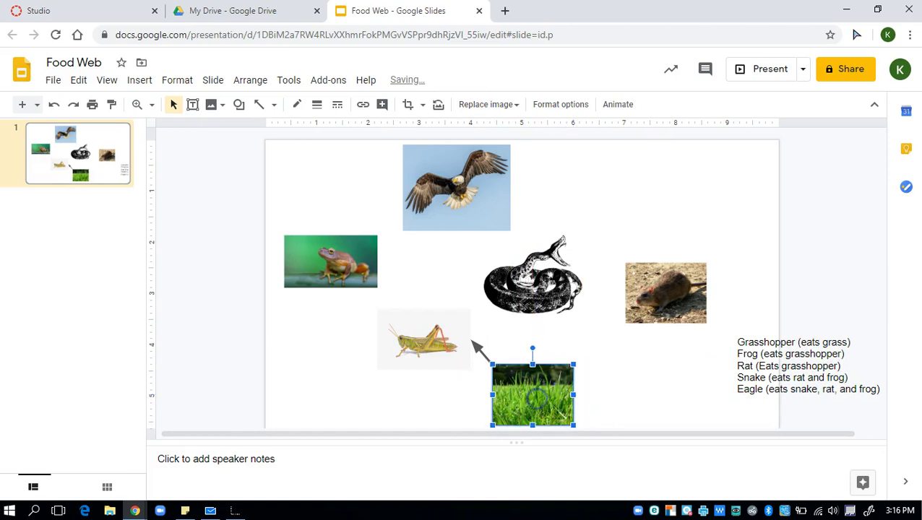
left_click(638, 390)
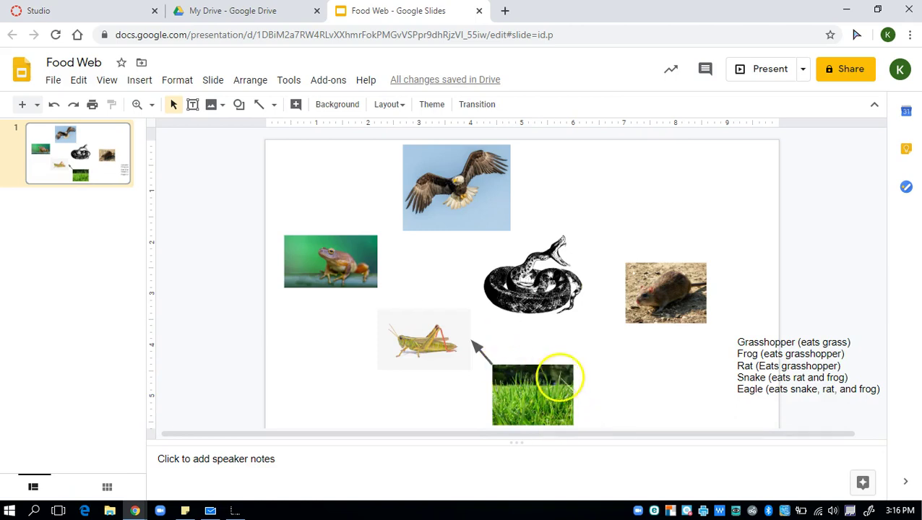
left_click_drag(807, 347, 704, 340)
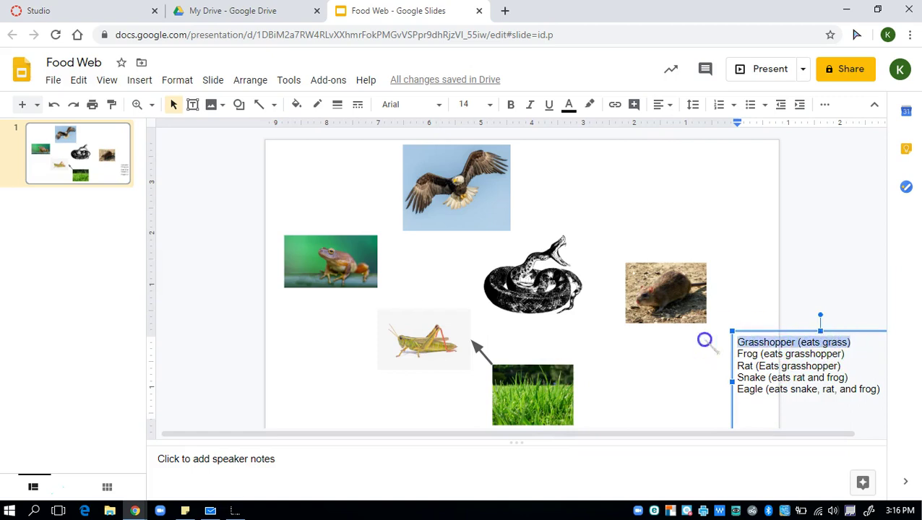
- Delete the Grasshopper note, add a 4px grasshopper-to-frog arrow, then select the 'Frog (eats grasshopper)' line
key("BackSpace")
key("Delete")
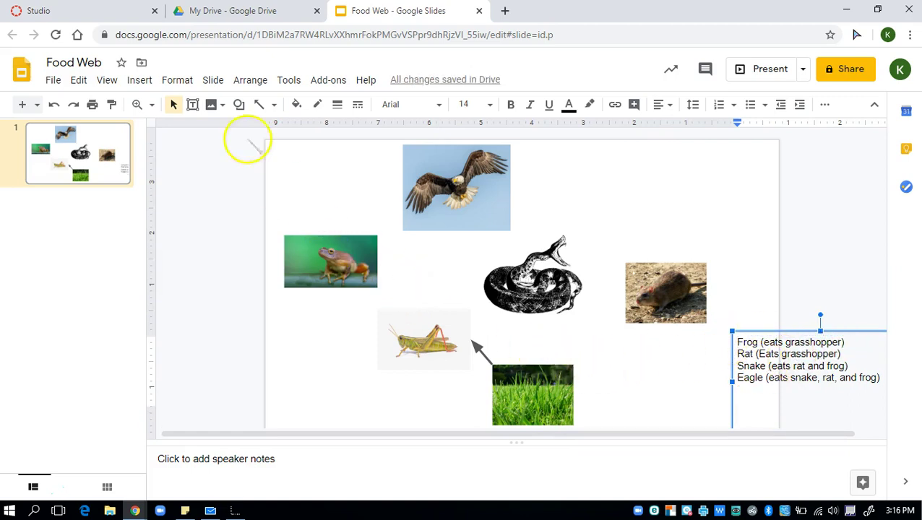
left_click(273, 104)
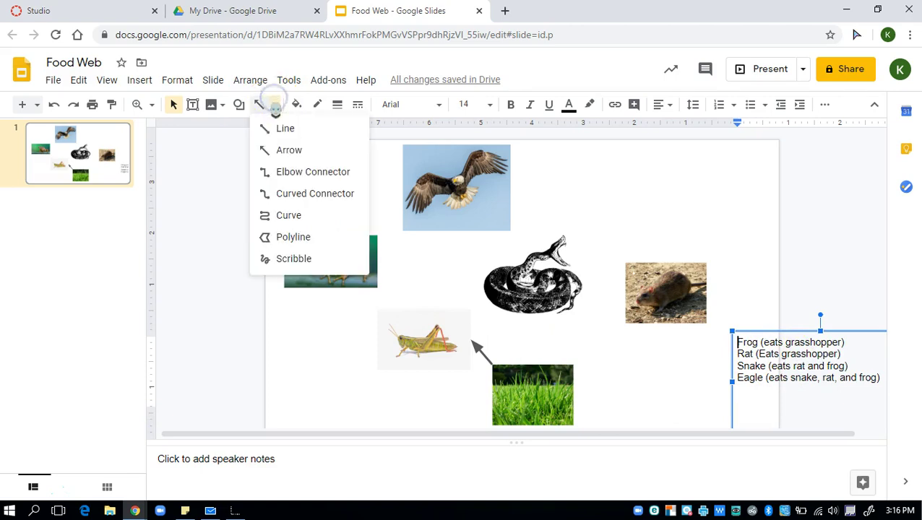
left_click(296, 150)
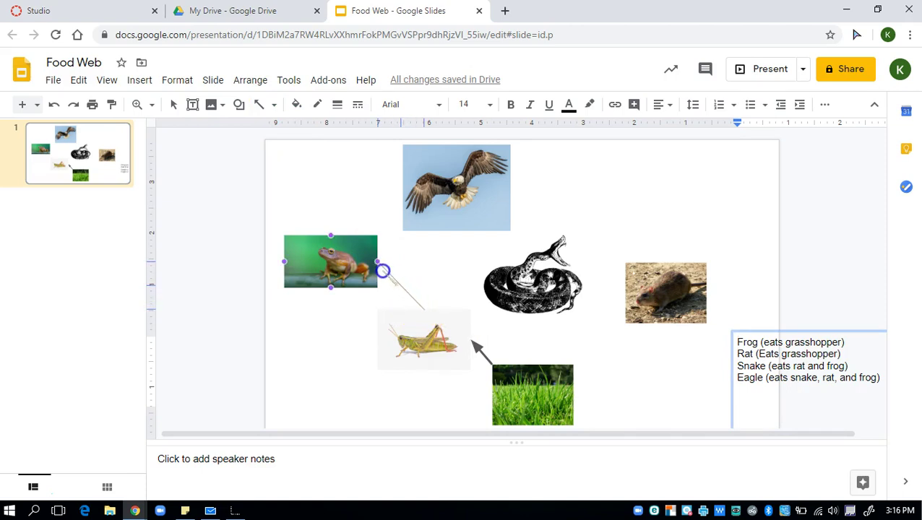
left_click_drag(381, 270, 377, 261)
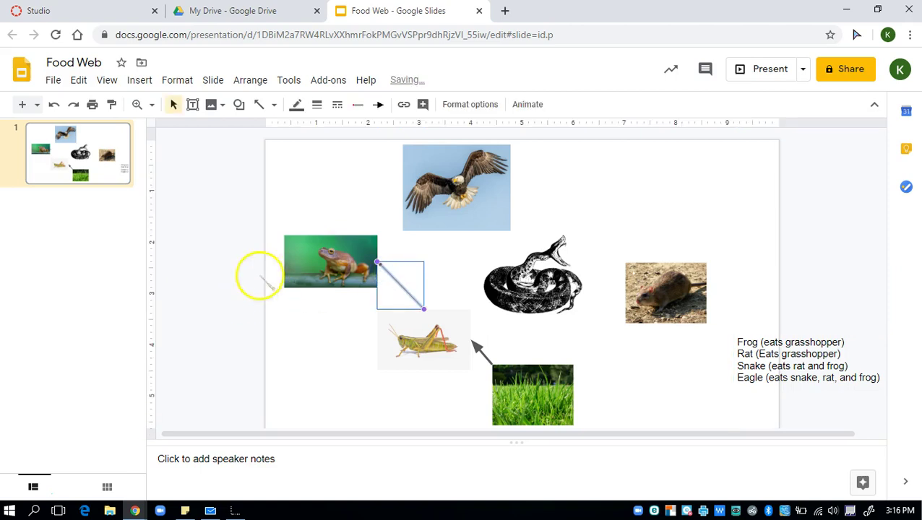
left_click(316, 106)
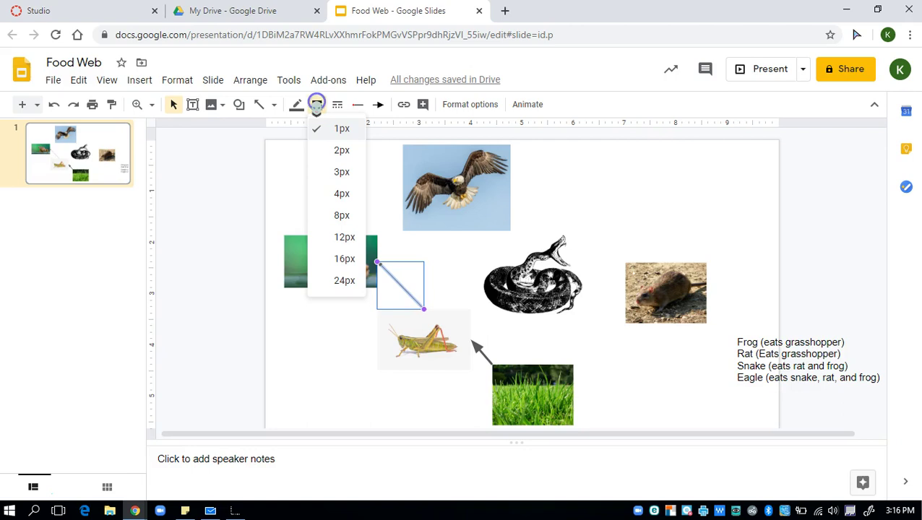
left_click(339, 193)
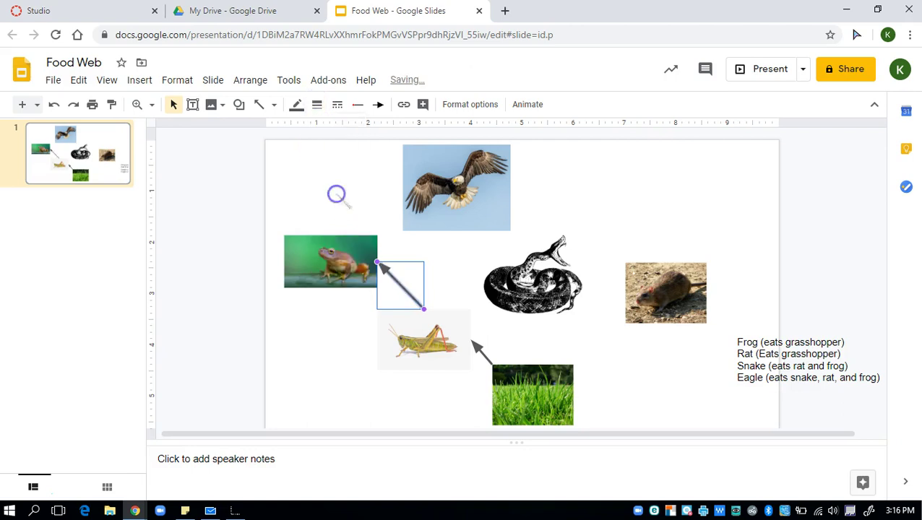
left_click(355, 361)
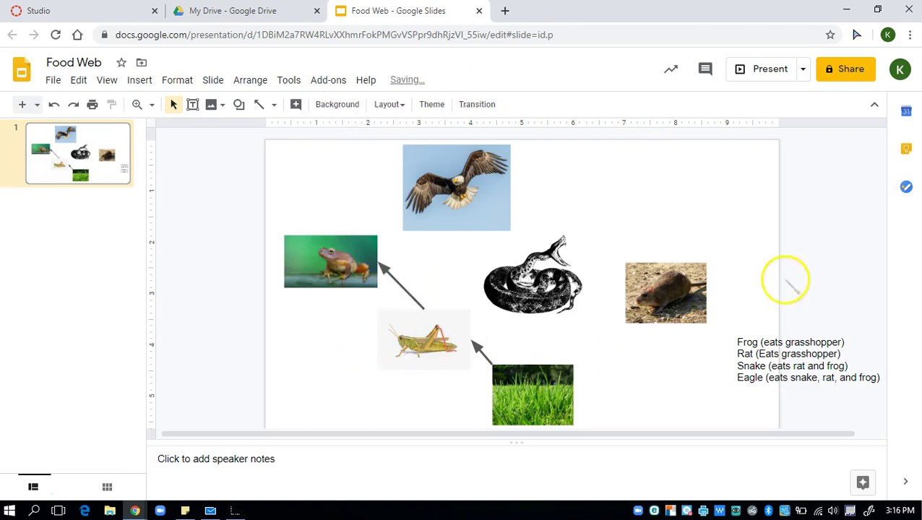
left_click(800, 342)
left_click_drag(876, 351, 770, 338)
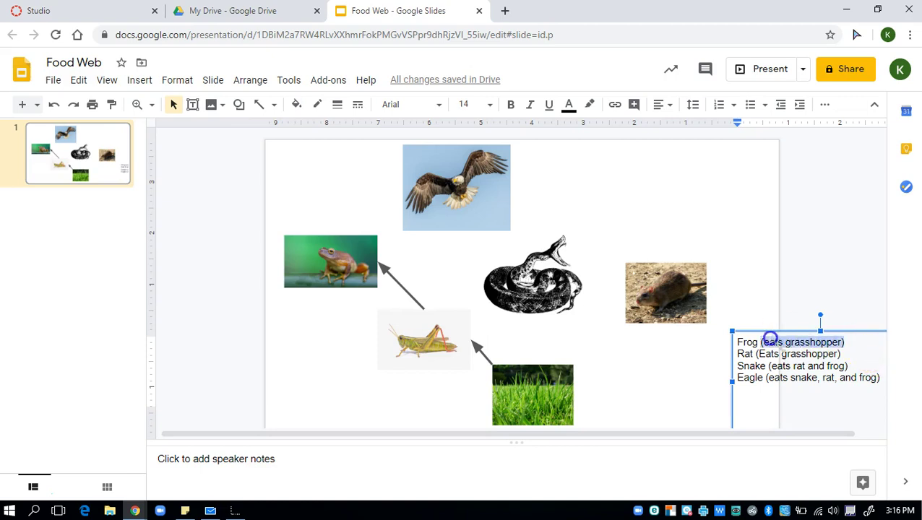
- Delete the Frog note line and draw a 4px arrow from the grasshopper to the rat
key("BackSpace")
key("Delete")
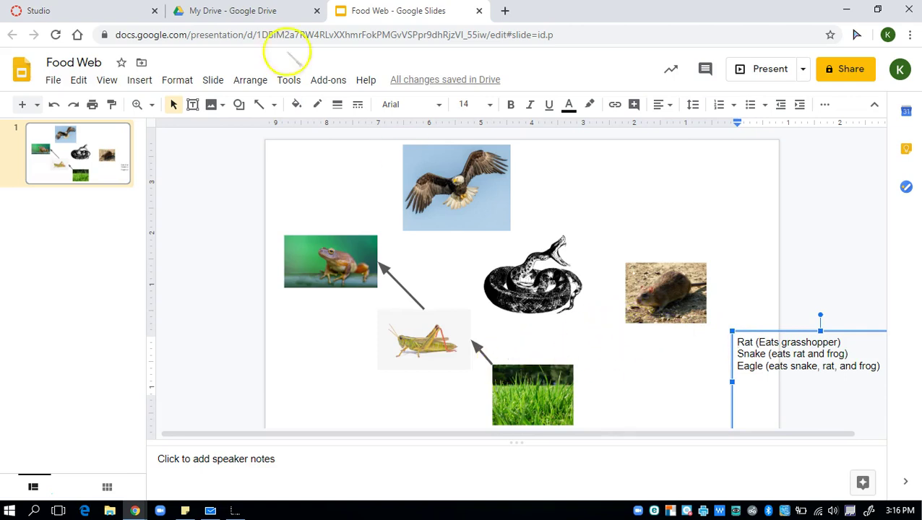
left_click(274, 104)
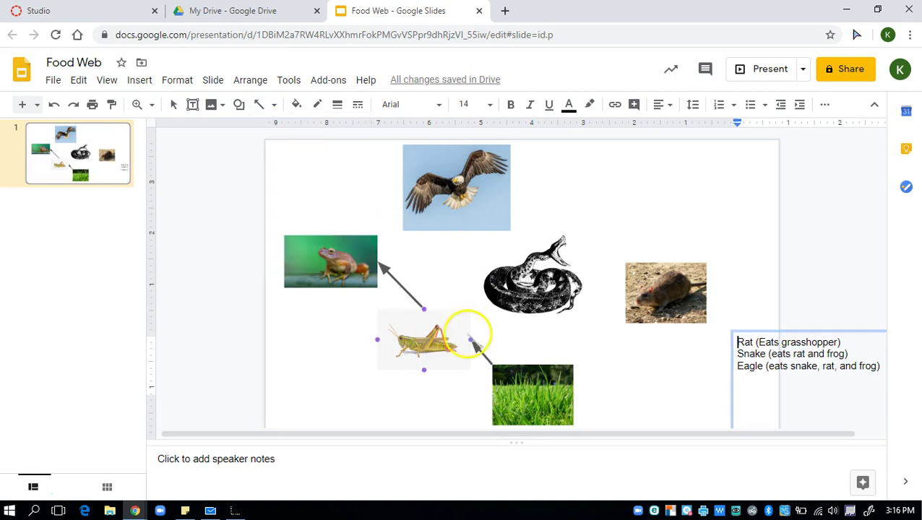
left_click_drag(537, 331, 623, 318)
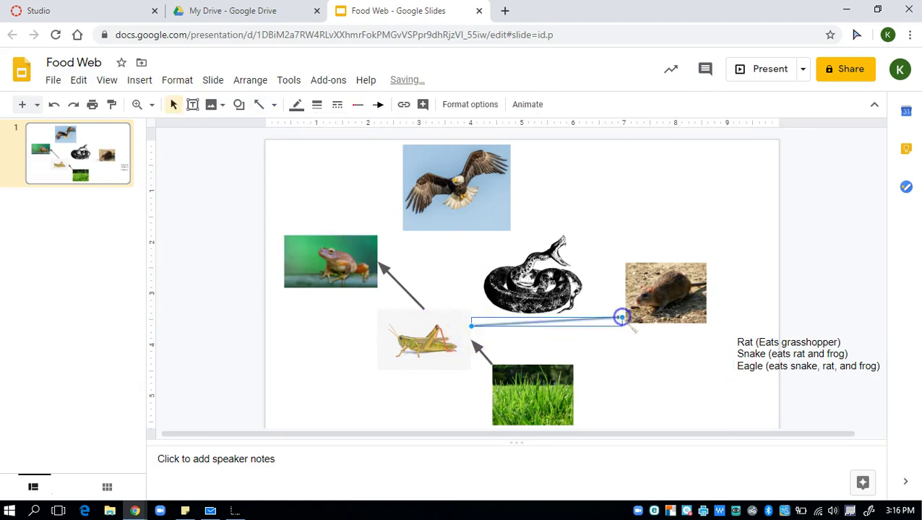
left_click(316, 105)
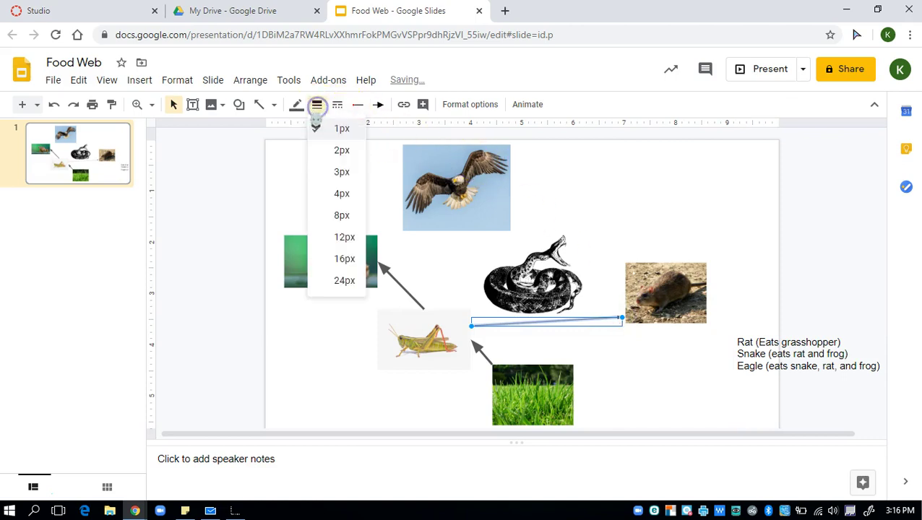
left_click(337, 194)
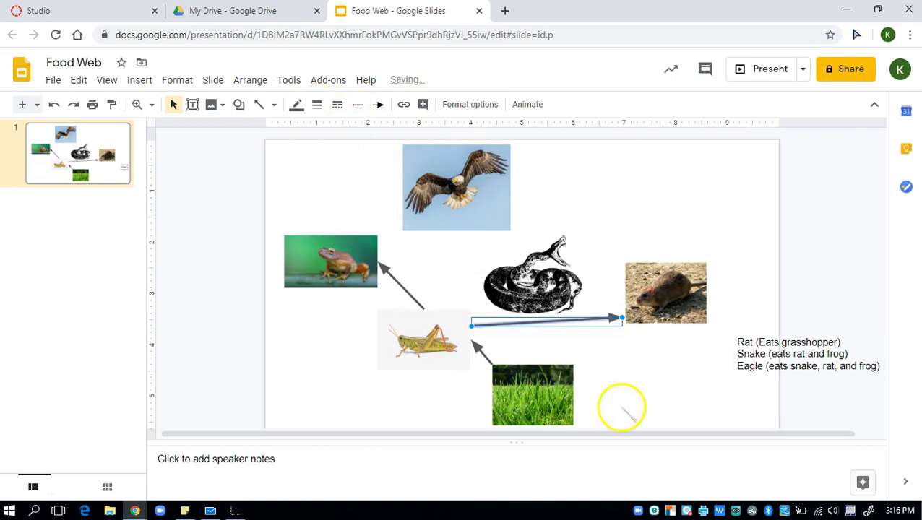
left_click(657, 401)
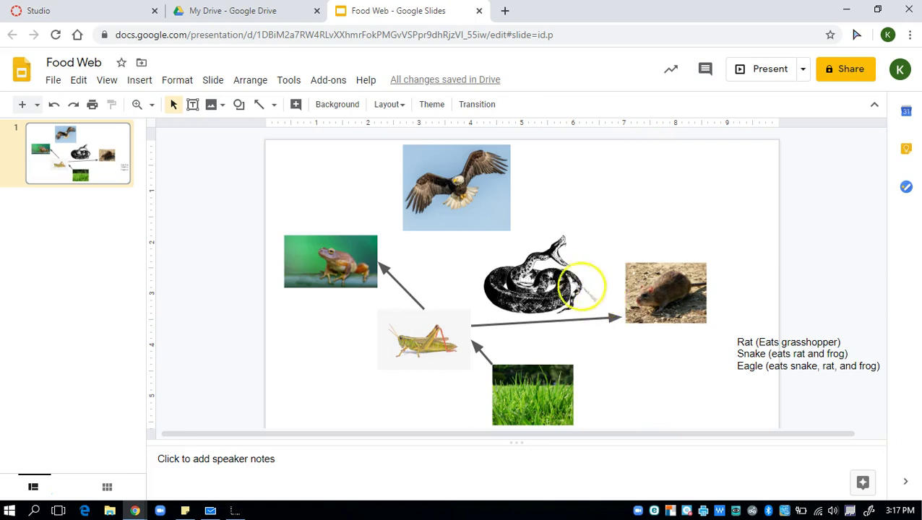
- Shift the eagle image left and delete the 'Rat (Eats grasshopper)' note line
left_click(549, 281)
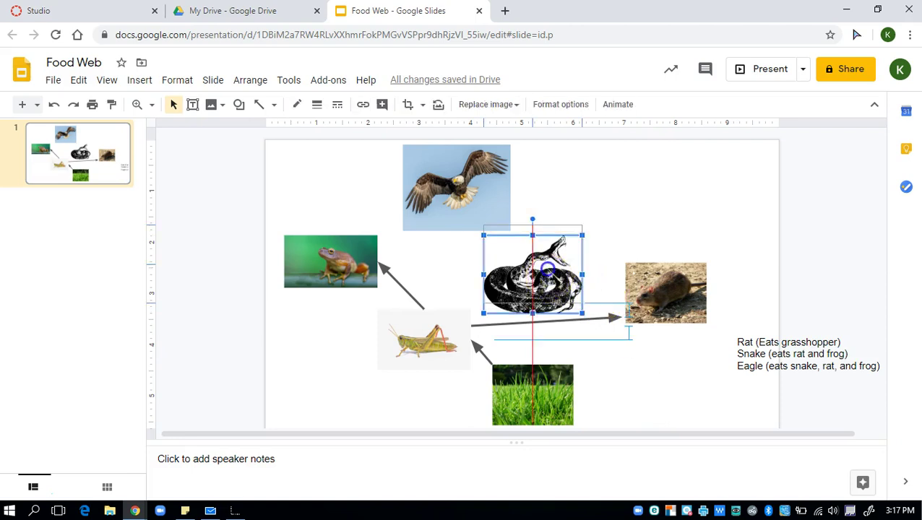
left_click_drag(458, 173, 400, 164)
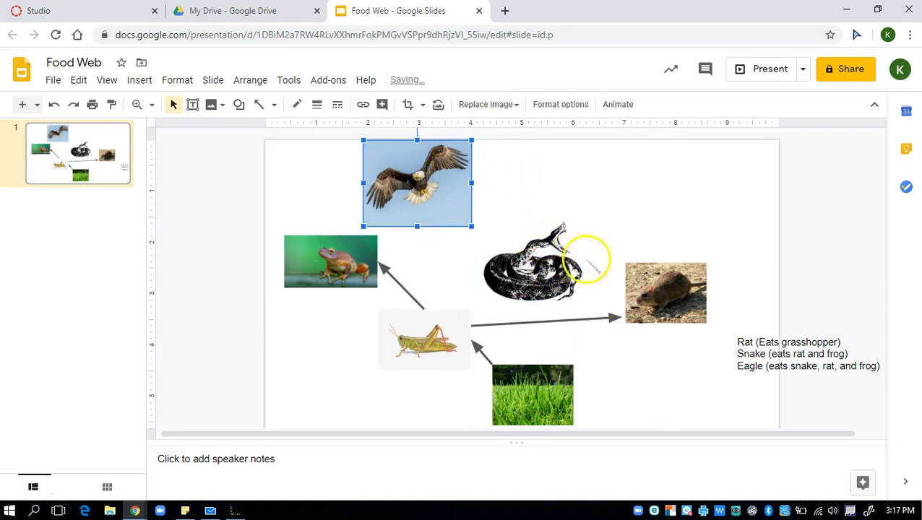
left_click(786, 342)
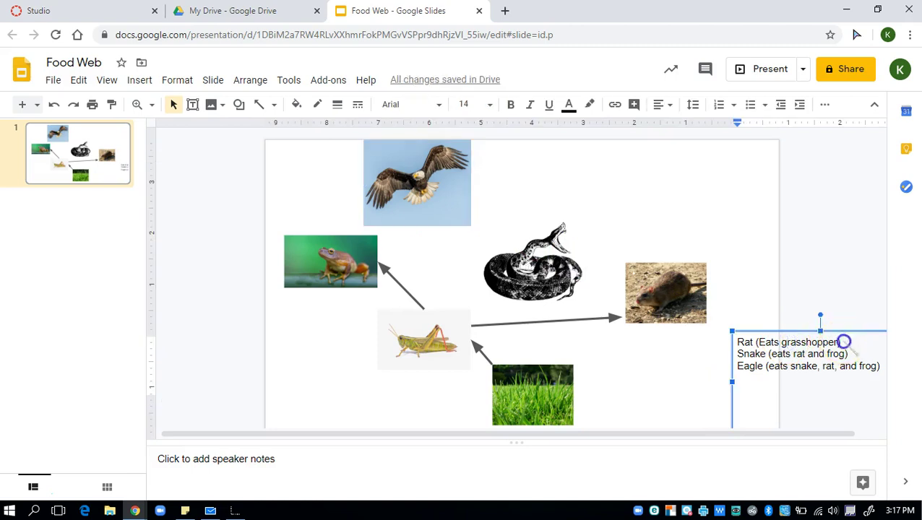
left_click_drag(842, 341, 738, 341)
key("Delete")
key("Delete")
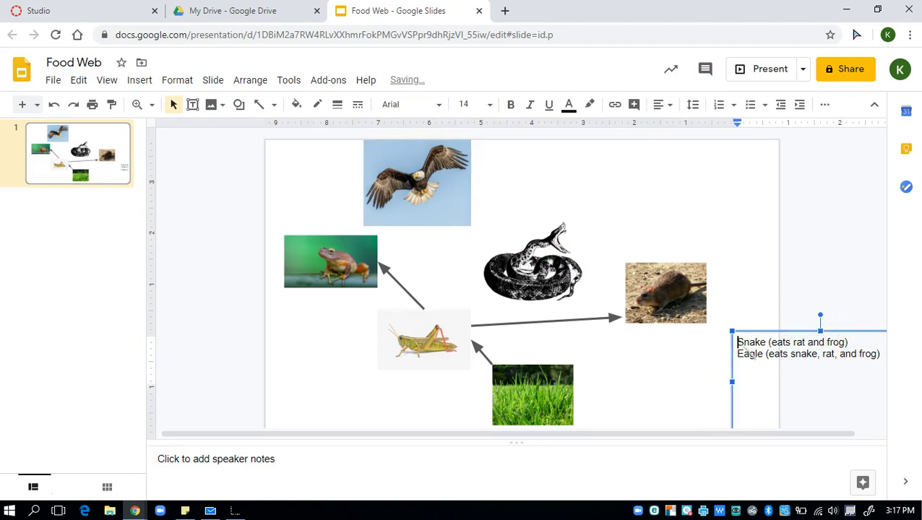
- Draw a 4px arrow from the rat to the snake
left_click(702, 383)
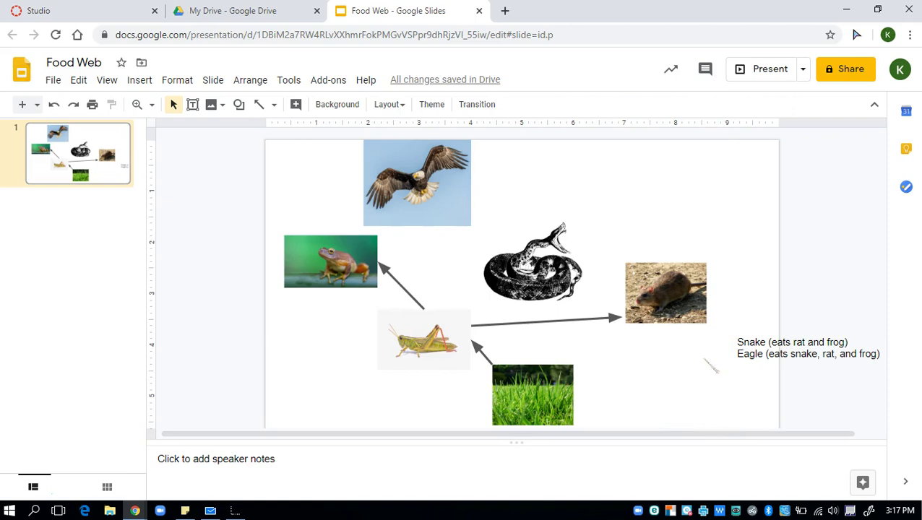
left_click(275, 105)
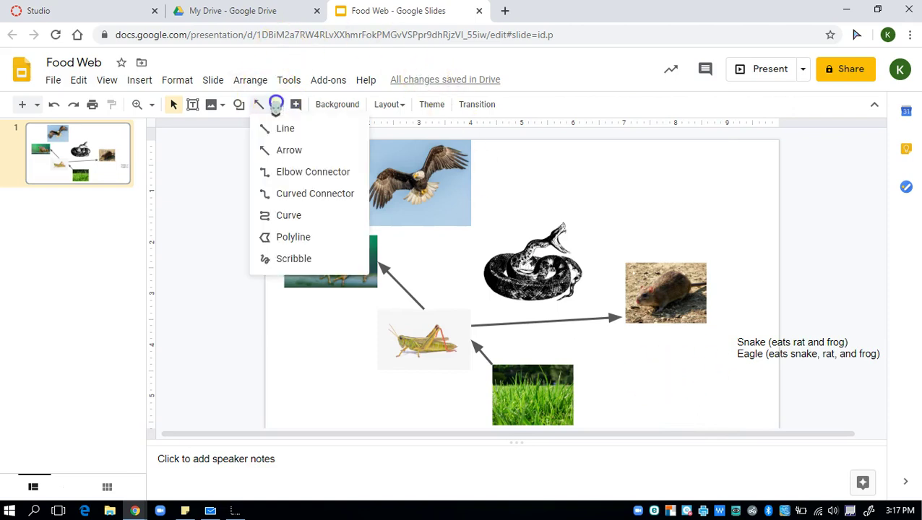
left_click(286, 150)
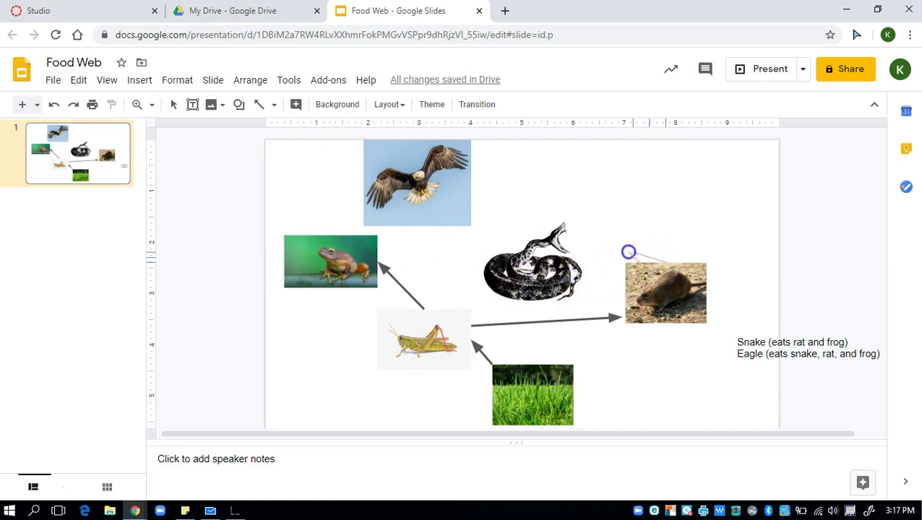
left_click_drag(579, 243, 578, 242)
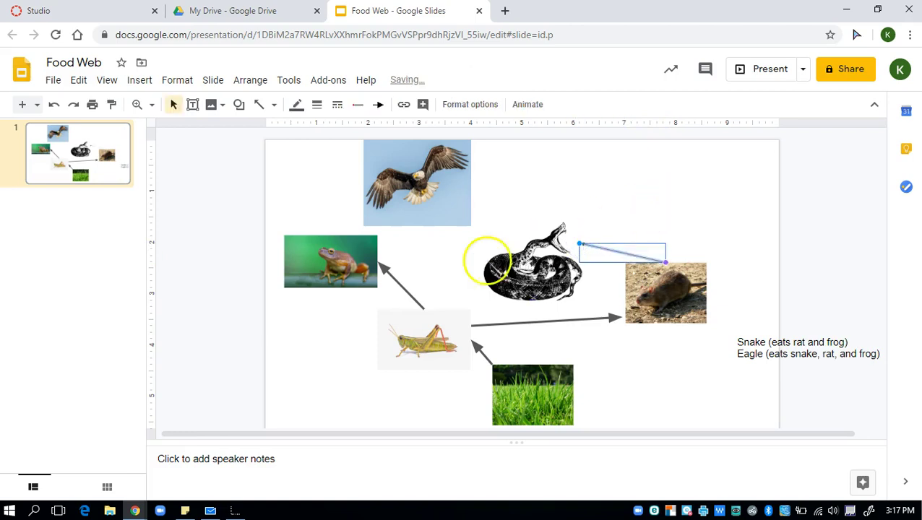
left_click(320, 106)
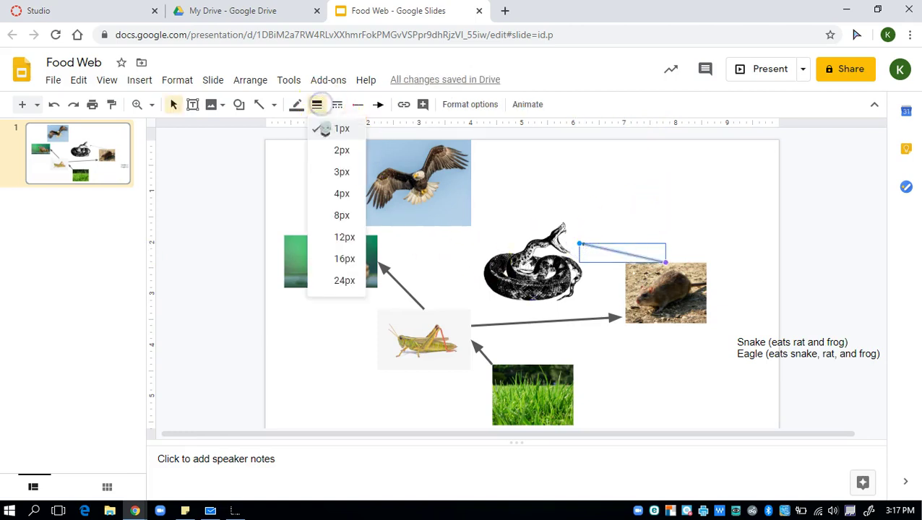
left_click(342, 193)
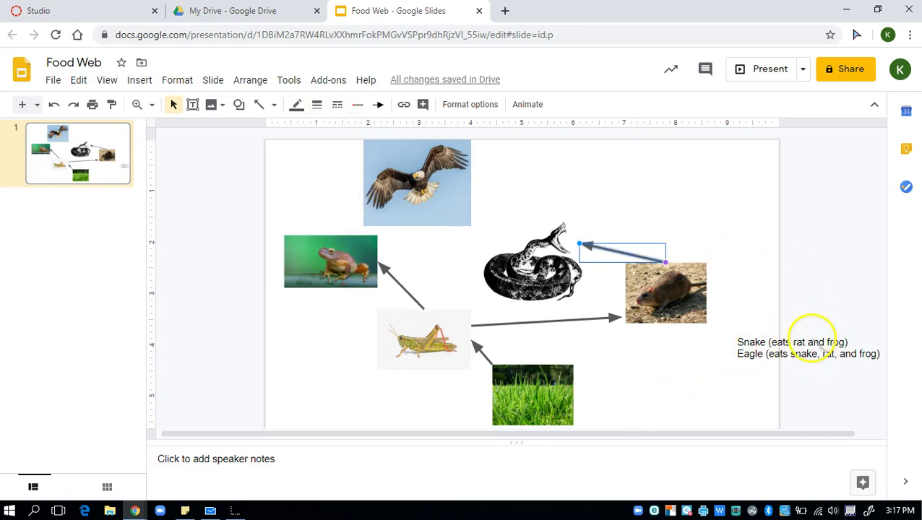
- Add a 4px arrow from the frog's right edge to the snake
left_click(264, 105)
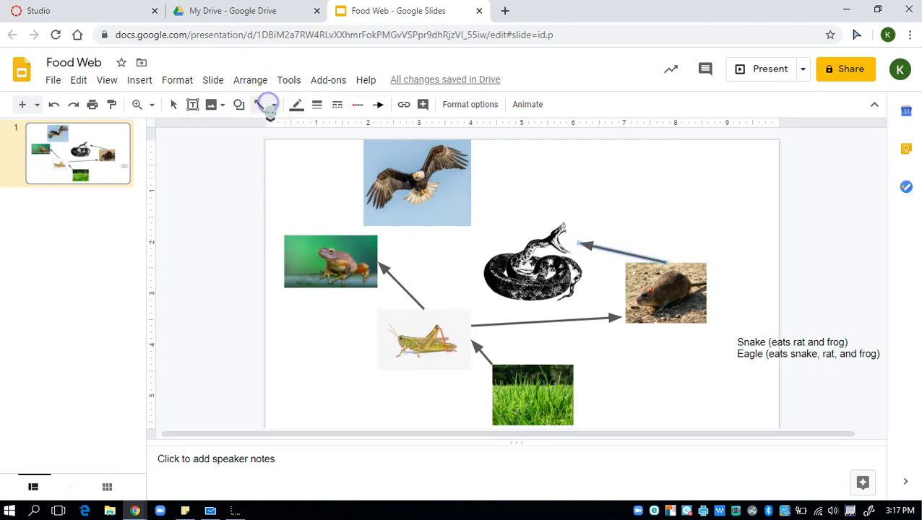
left_click(274, 105)
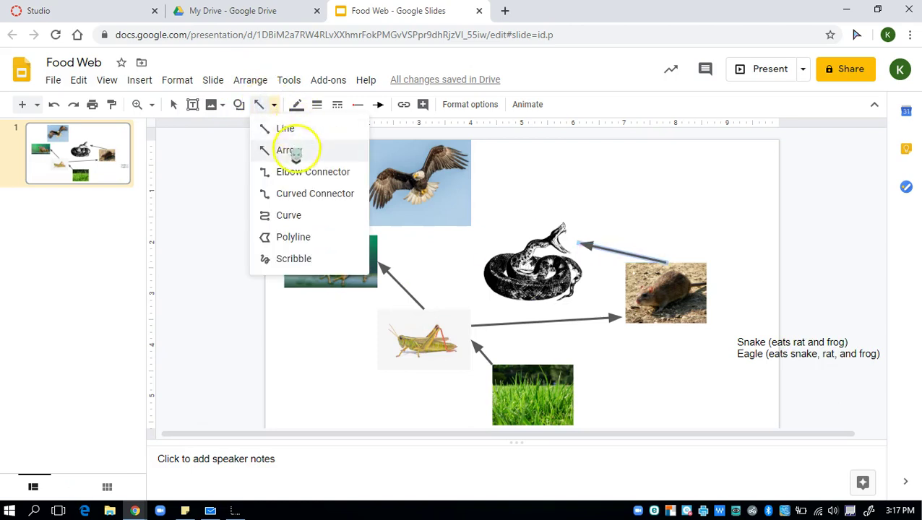
key("Escape")
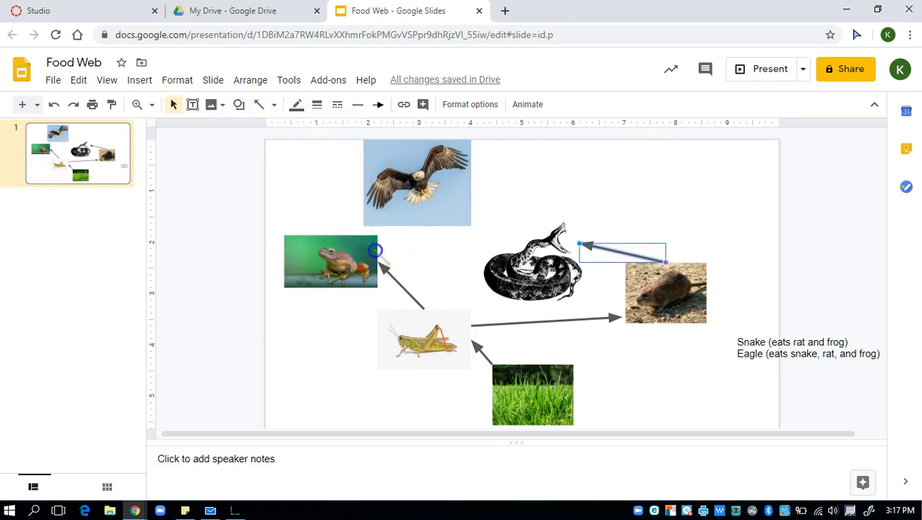
left_click(375, 250)
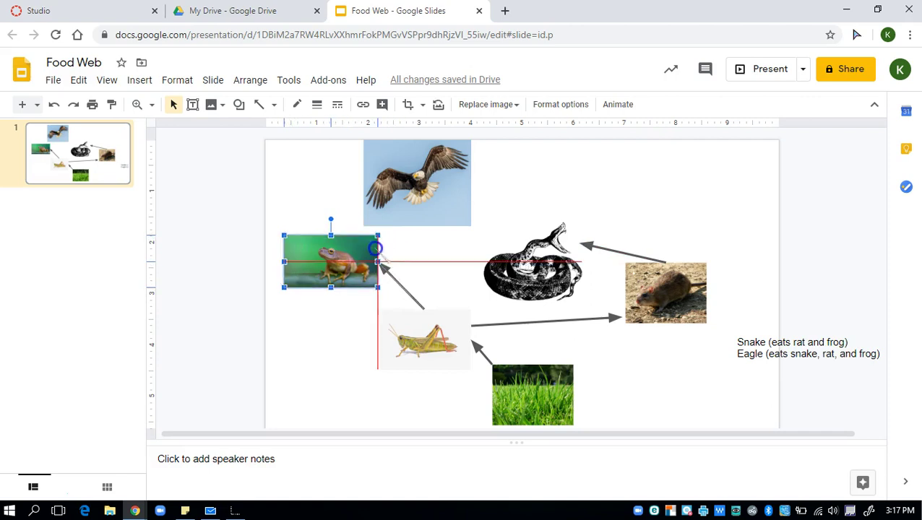
left_click(273, 104)
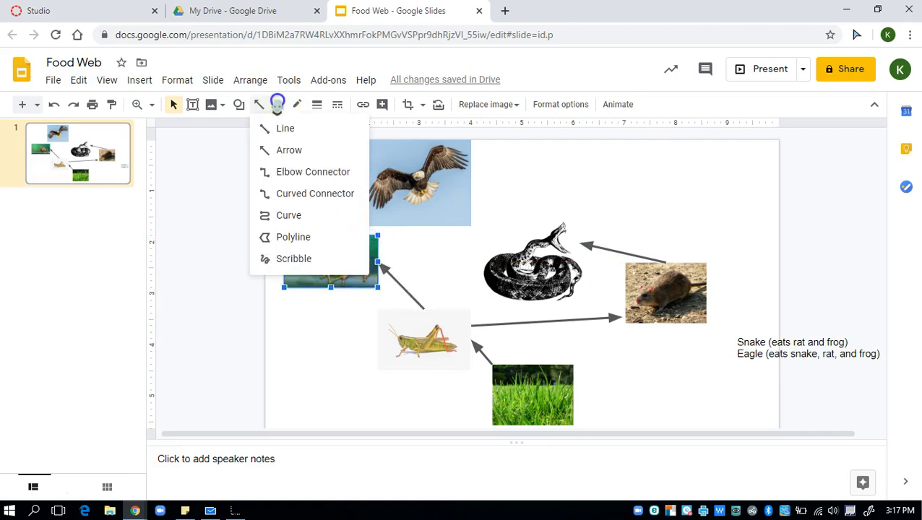
left_click(266, 127)
left_click(377, 261)
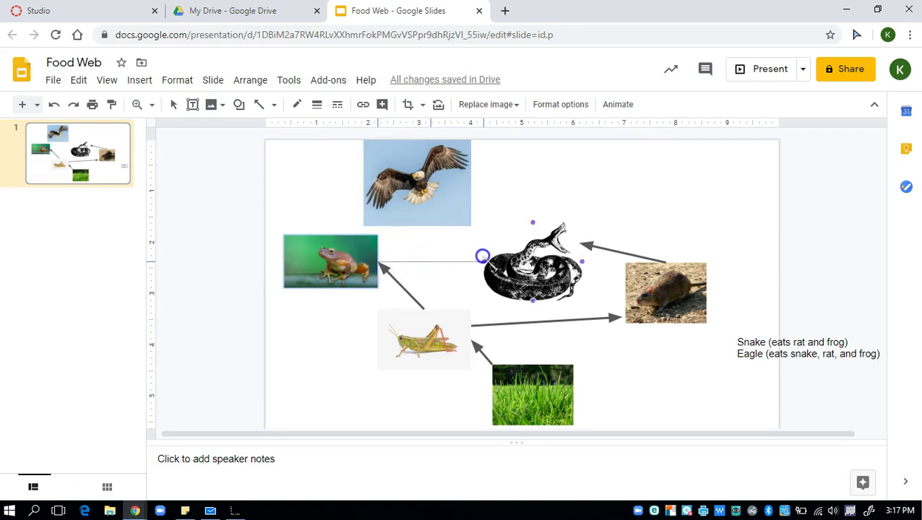
left_click(483, 256)
left_click(316, 104)
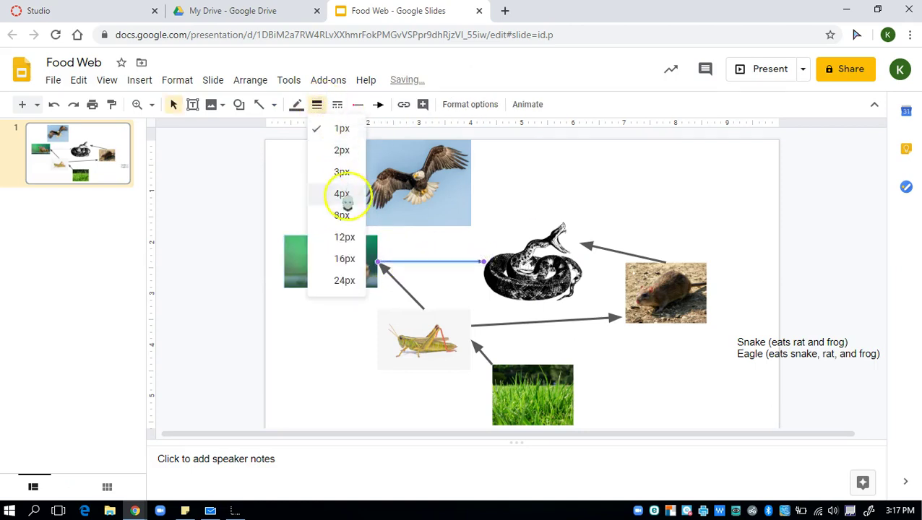
left_click(342, 193)
left_click(683, 370)
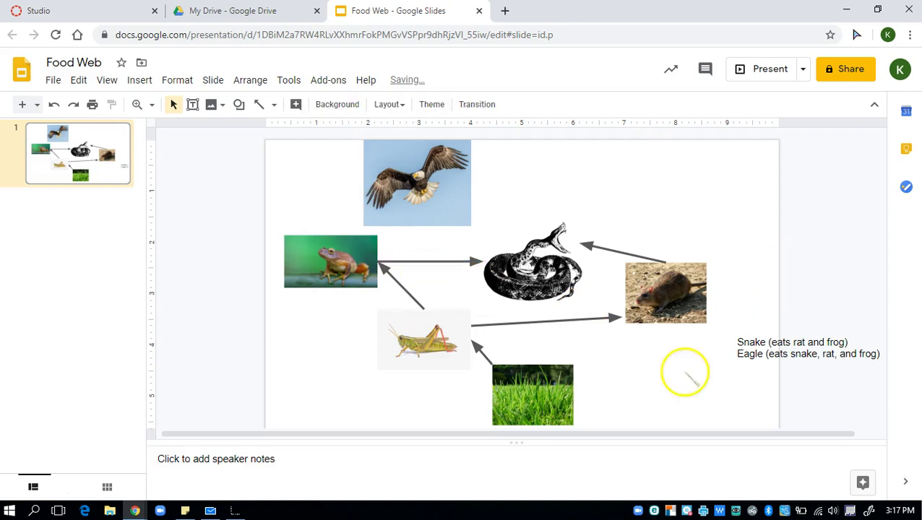
- Nudge the grasshopper-to-frog arrow slightly down
left_click(384, 268)
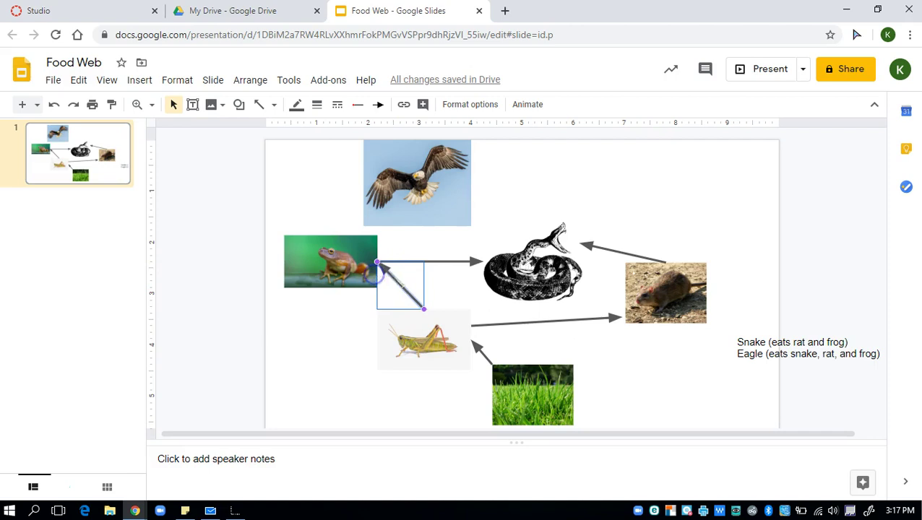
left_click_drag(390, 284, 392, 298)
left_click(370, 329)
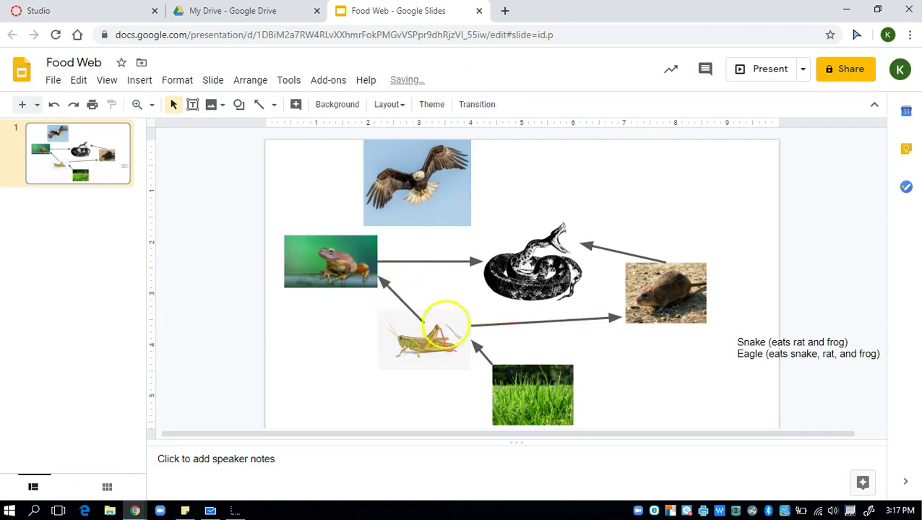
left_click(842, 342)
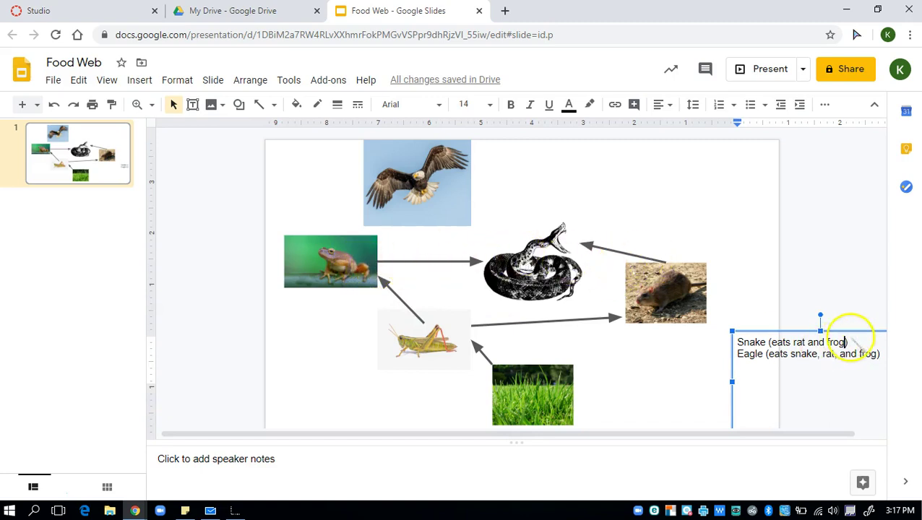
- Delete the 'Snake (eats rat and frog)' note line
left_click_drag(836, 341, 724, 344)
key("Delete")
key("Delete")
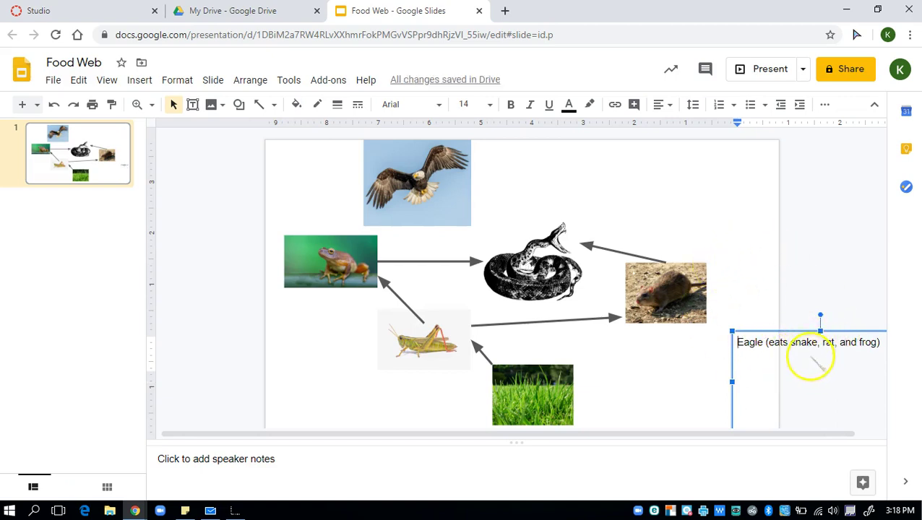
left_click(789, 212)
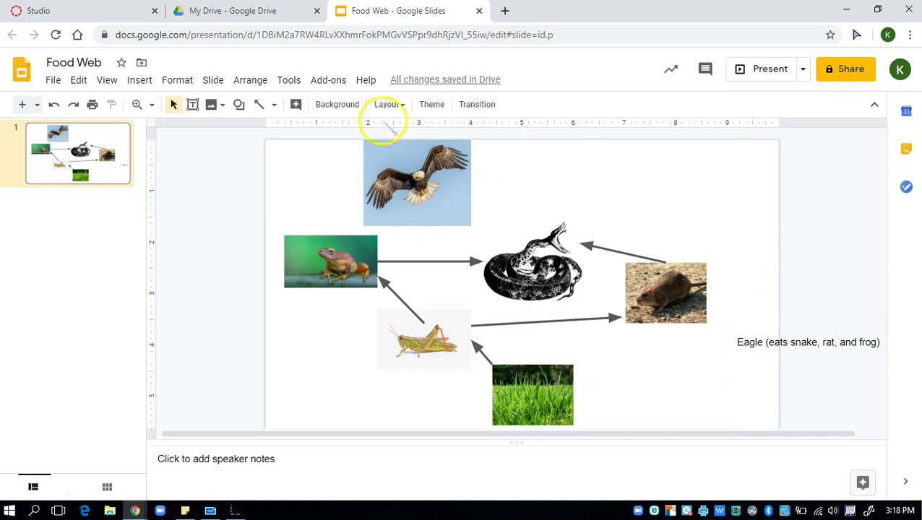
- Draw a 4px arrow from the snake up to the eagle
left_click(270, 105)
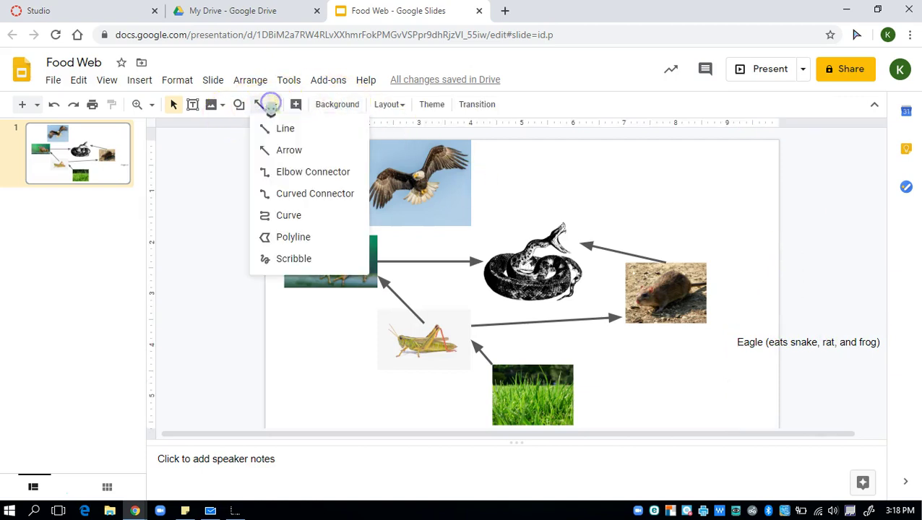
left_click(268, 150)
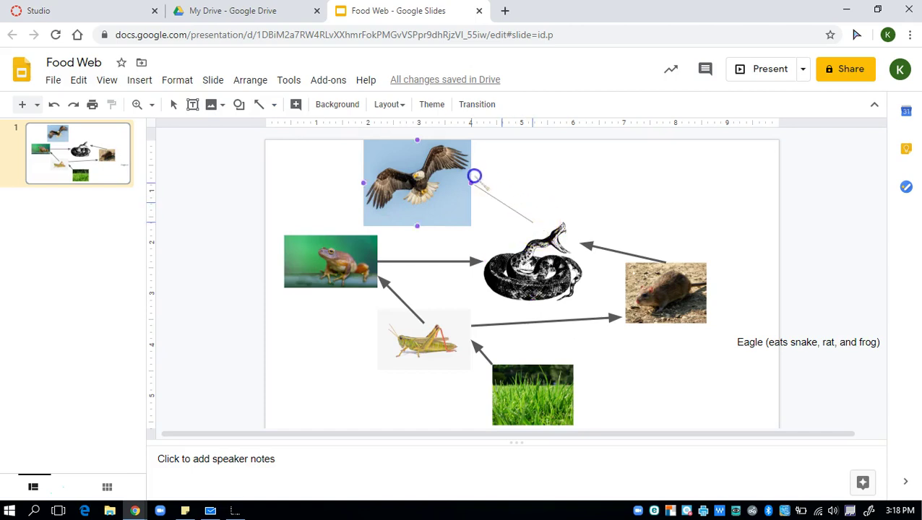
left_click_drag(478, 178, 473, 179)
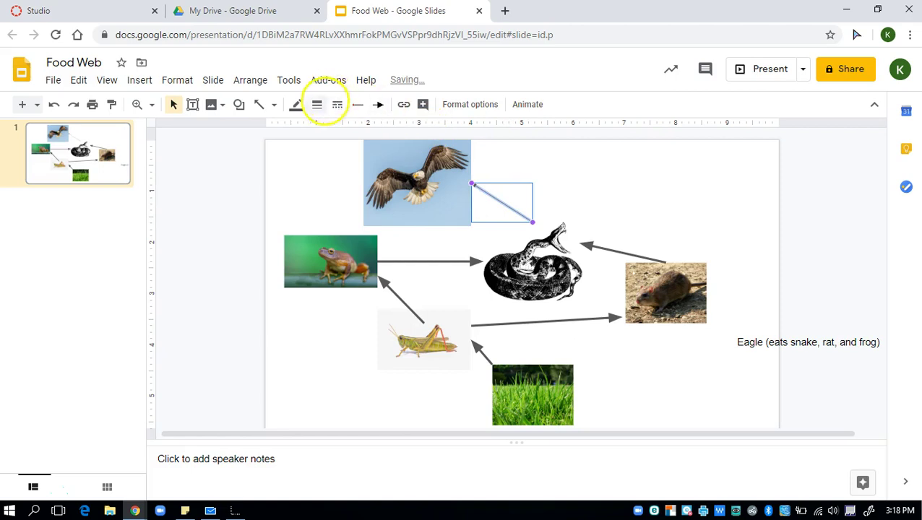
left_click(318, 104)
left_click(327, 192)
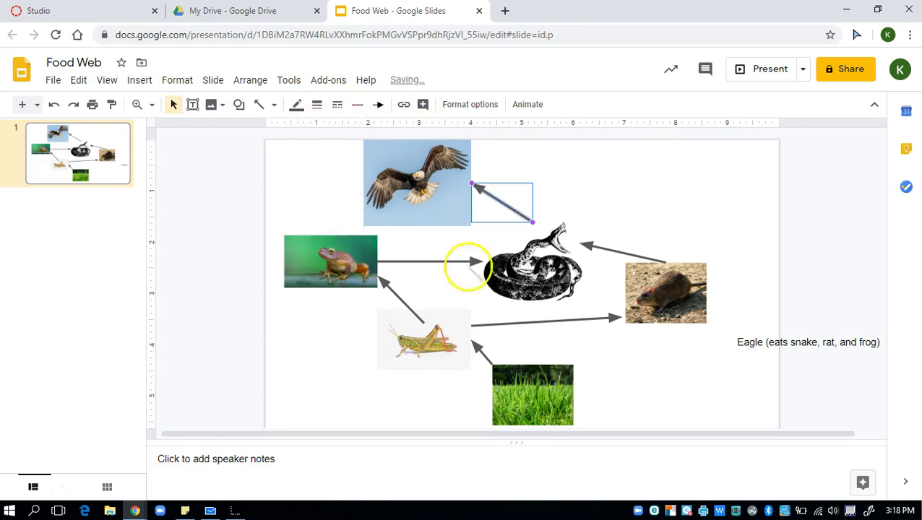
left_click(730, 235)
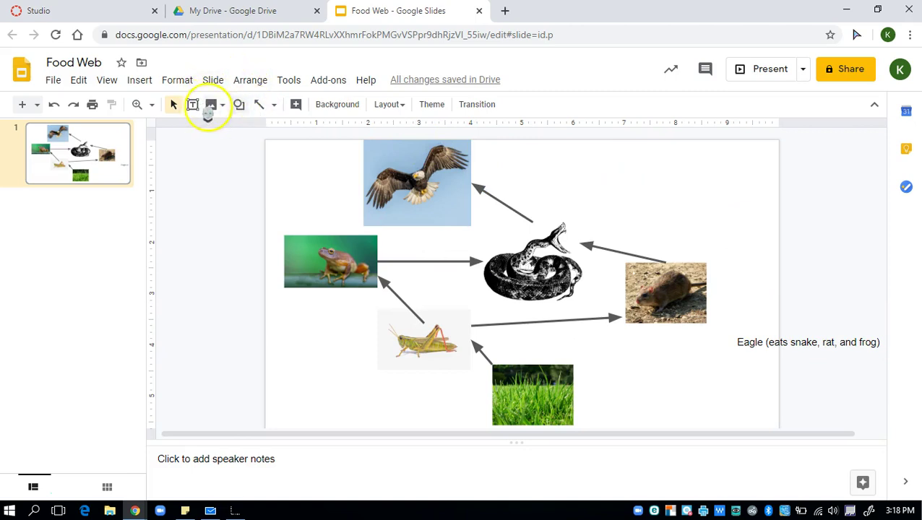
- Draw a 4px arrow from the rat up to the eagle
left_click(273, 104)
left_click(289, 150)
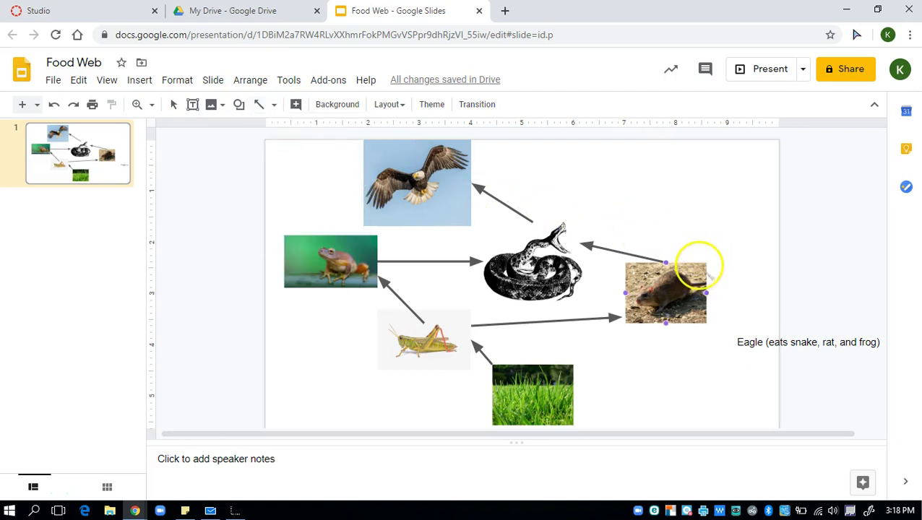
left_click_drag(685, 240, 472, 159)
left_click(317, 104)
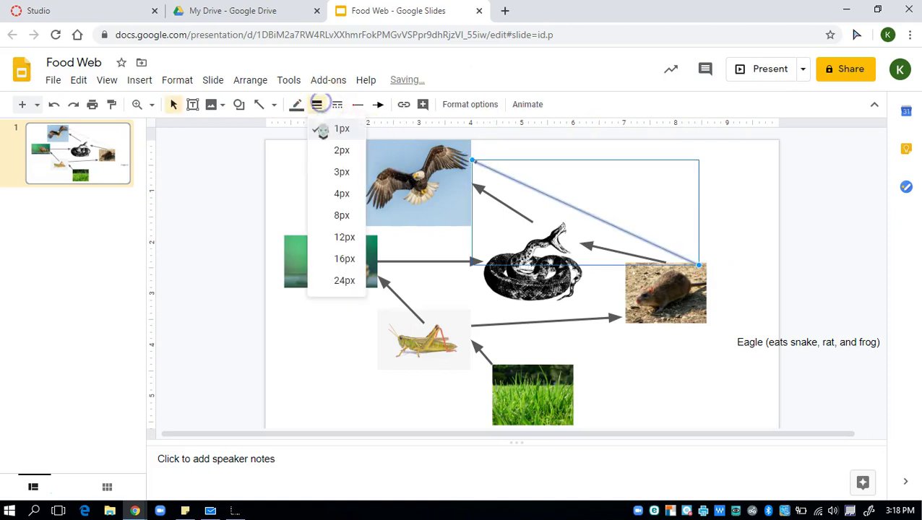
left_click(341, 195)
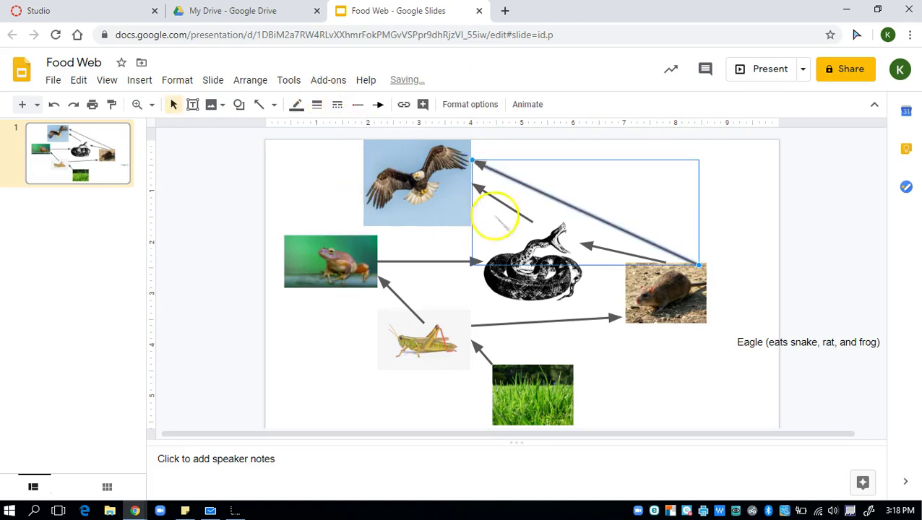
left_click(766, 283)
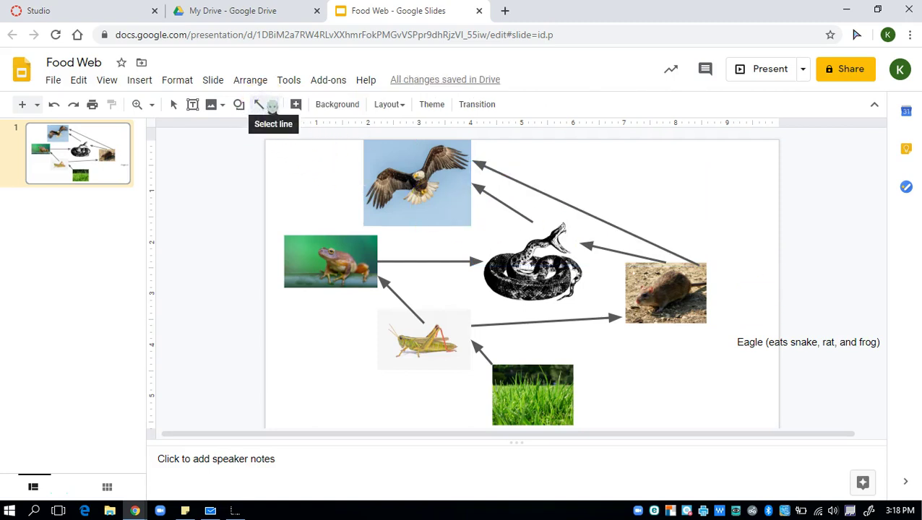
- Draw a 4px arrow from the top of the frog up to the eagle
left_click(274, 104)
left_click(266, 150)
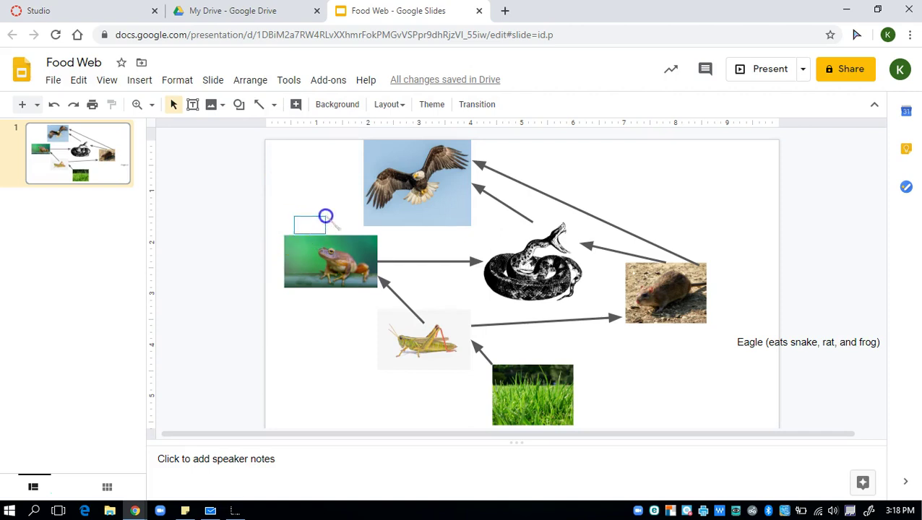
left_click(273, 104)
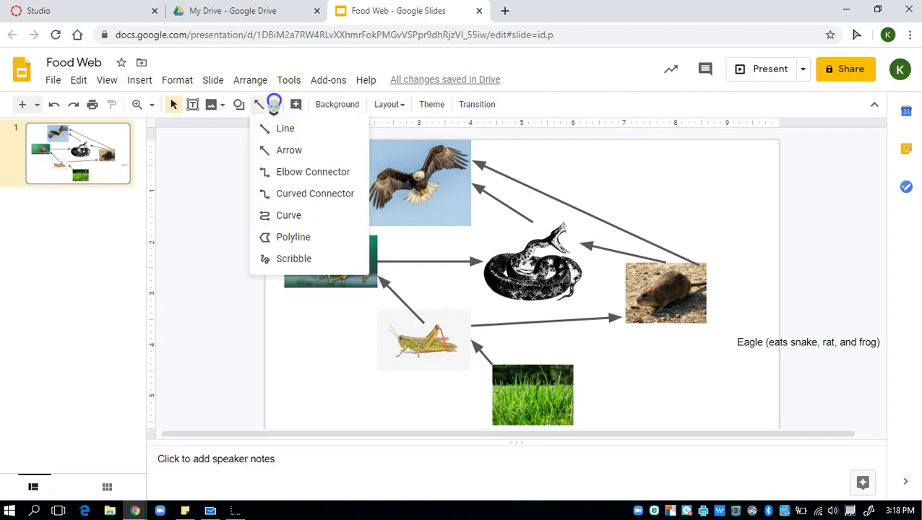
left_click(290, 150)
left_click(332, 240)
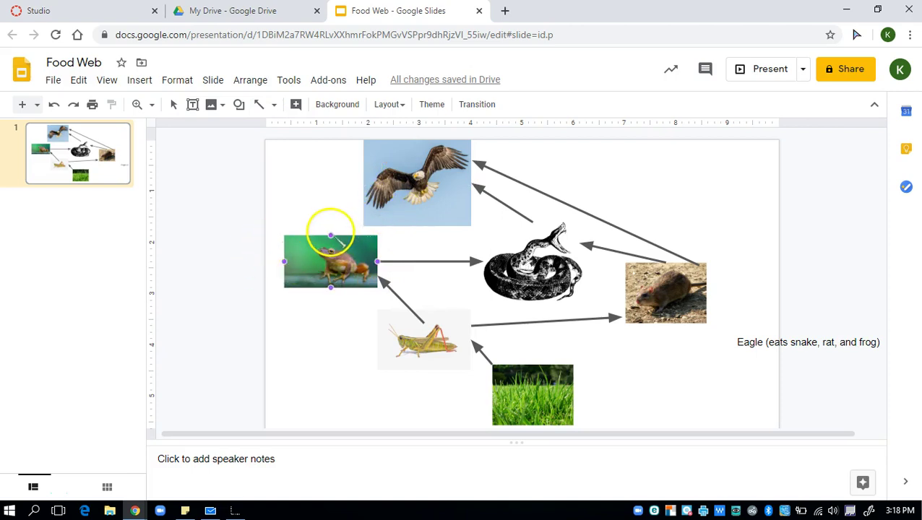
left_click_drag(359, 185, 362, 184)
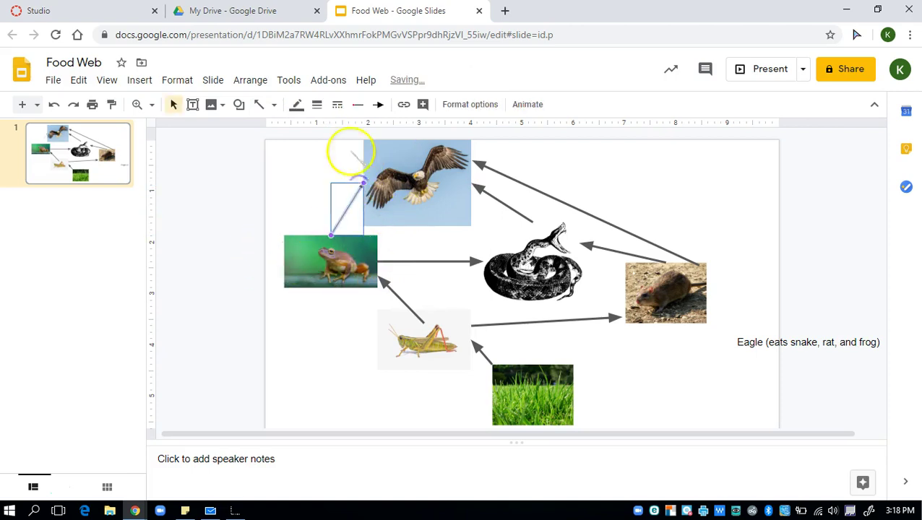
left_click(336, 105)
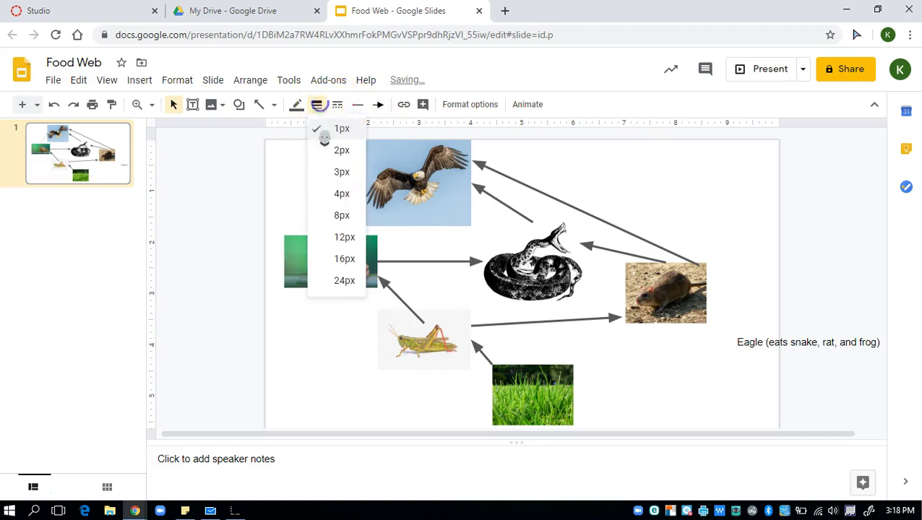
left_click(345, 191)
left_click(840, 299)
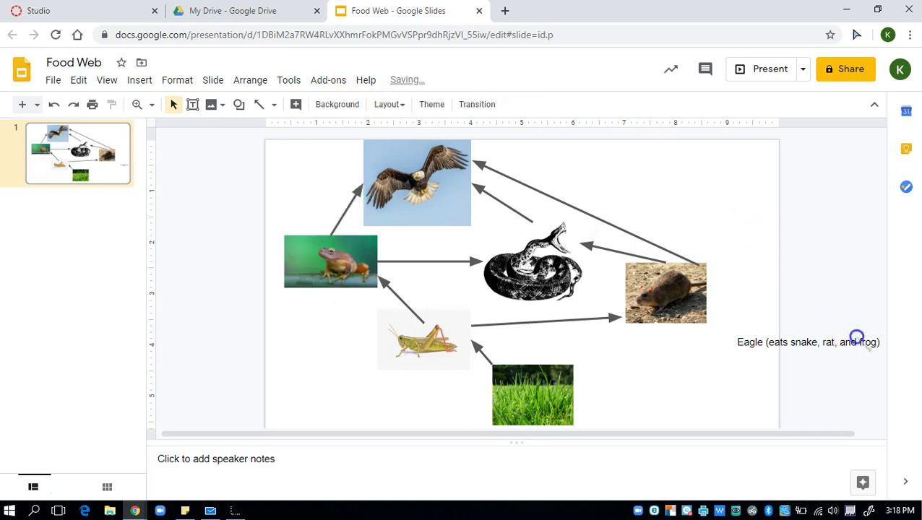
left_click(874, 344)
- Delete the leftover Eagle note box, then put the presentation title into edit mode
left_click(865, 330)
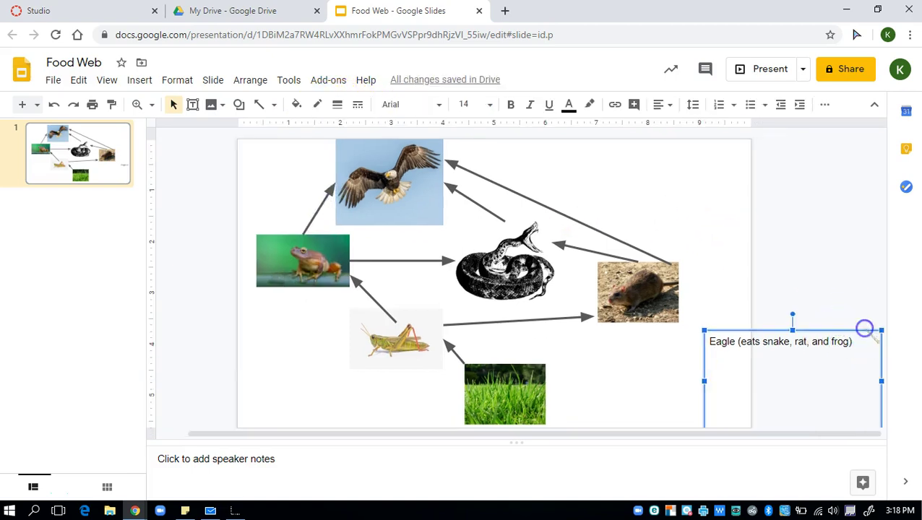
key("Delete")
left_click(829, 309)
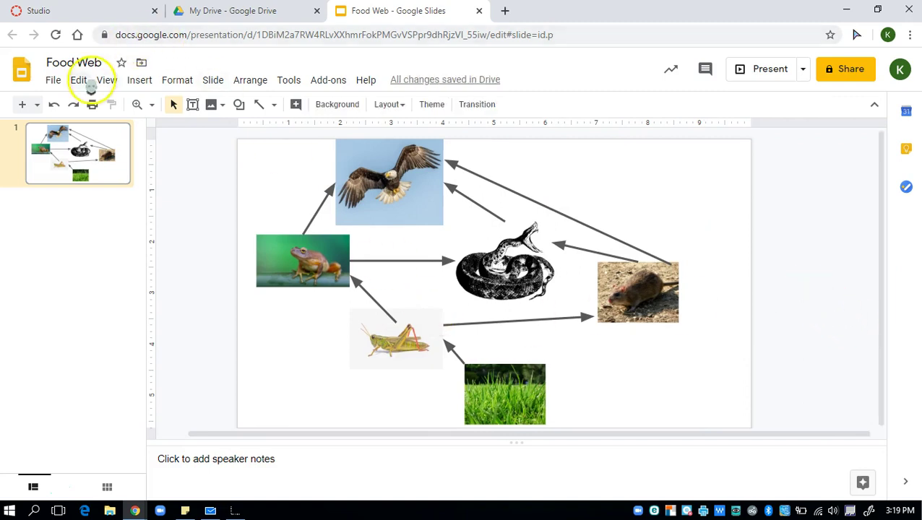
left_click(77, 59)
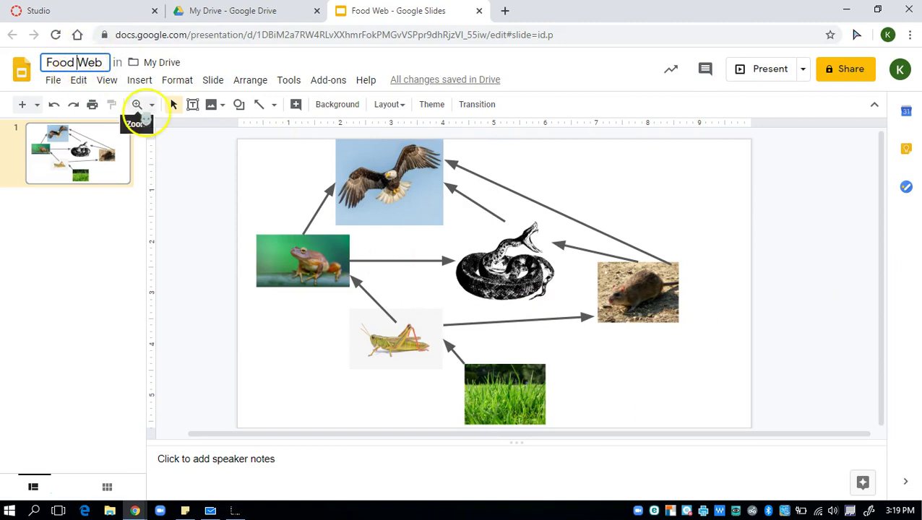
left_click(174, 106)
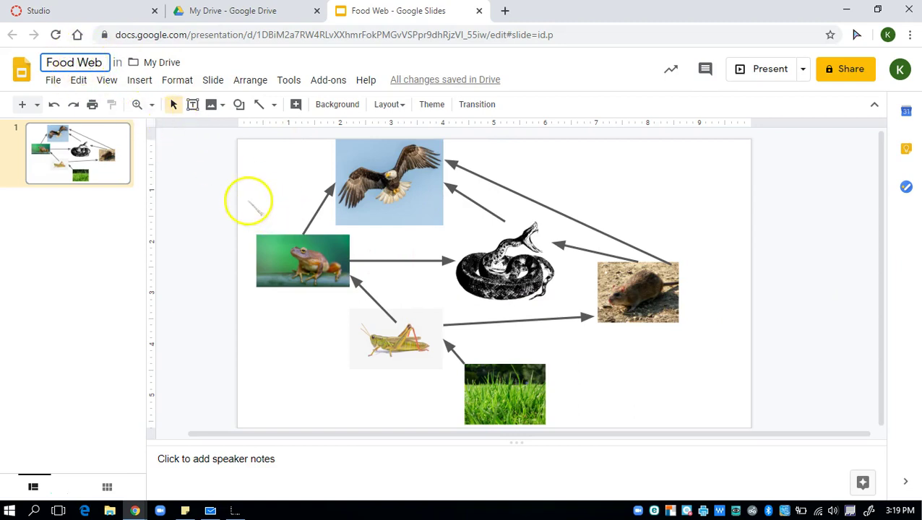